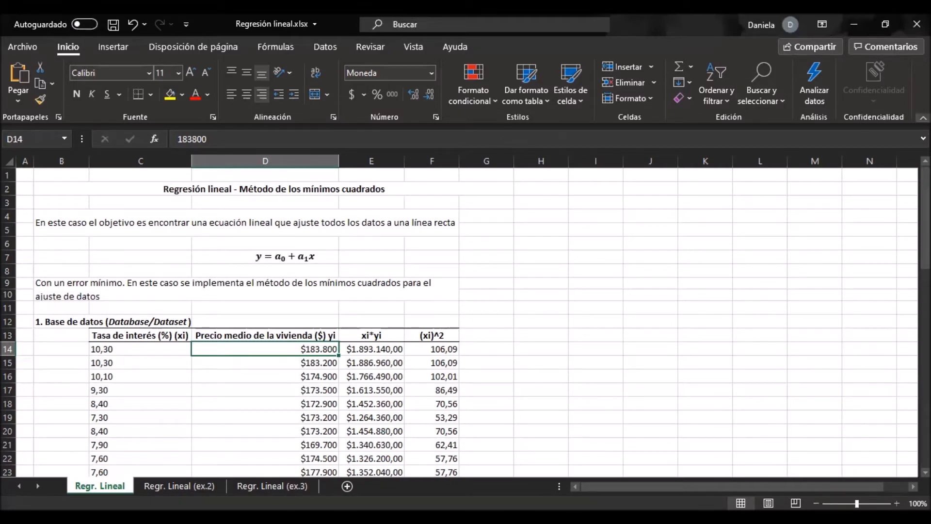
Collapse the ribbon and select the interest rate and average housing price data in C13:D29
click(923, 118)
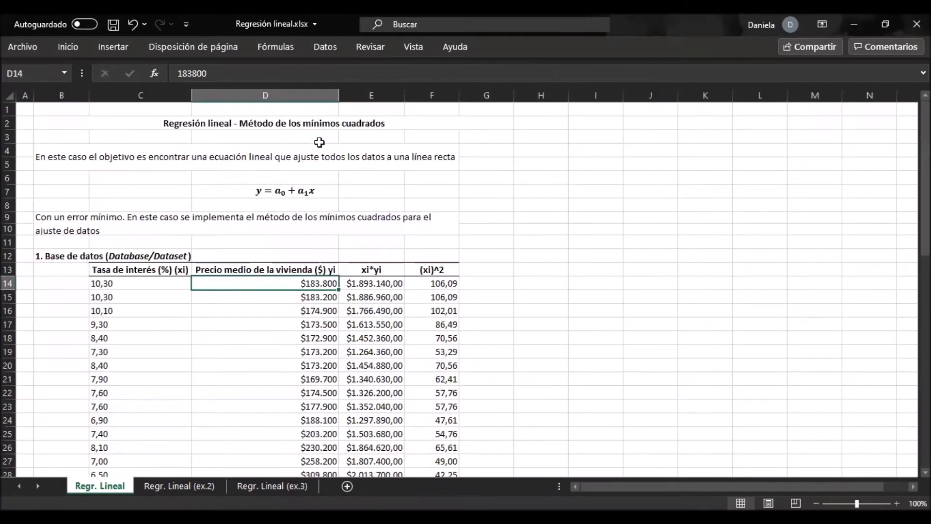
scroll(271, 257, down, 1)
scroll(270, 257, down, 3)
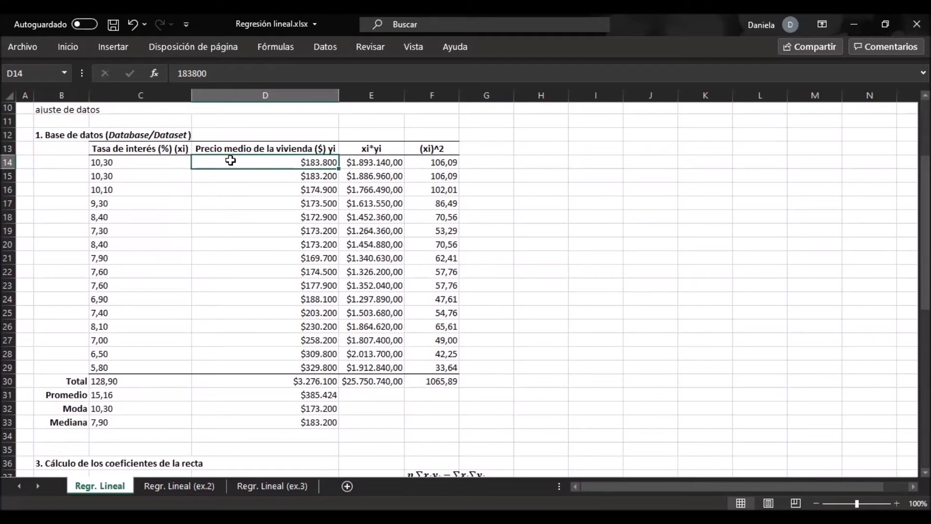
drag(175, 148, 300, 366)
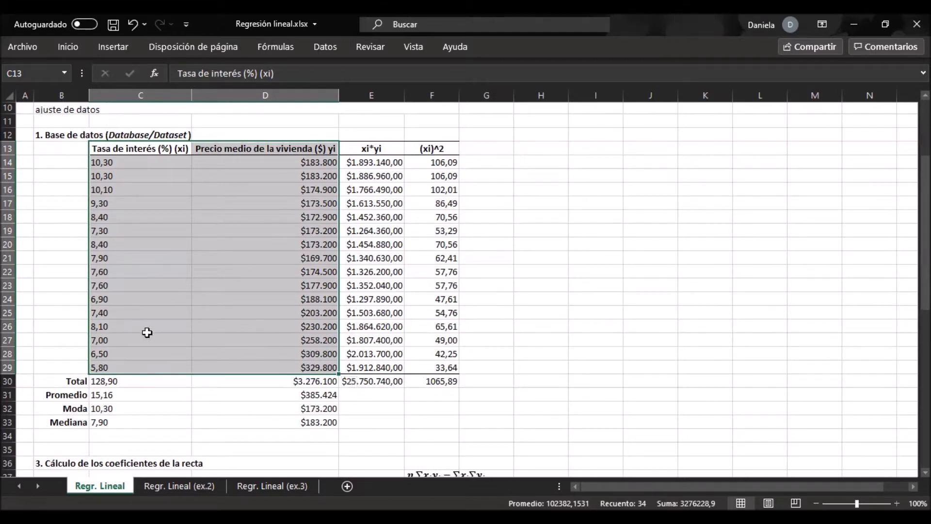
Examine the sum formulas for the interest rate and housing price totals in C30 and D30
click(112, 394)
click(110, 381)
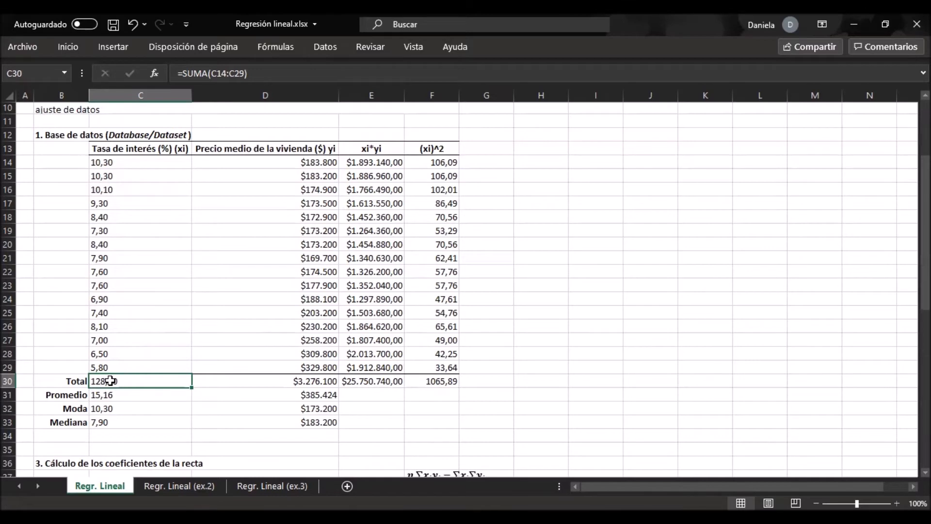
click(221, 380)
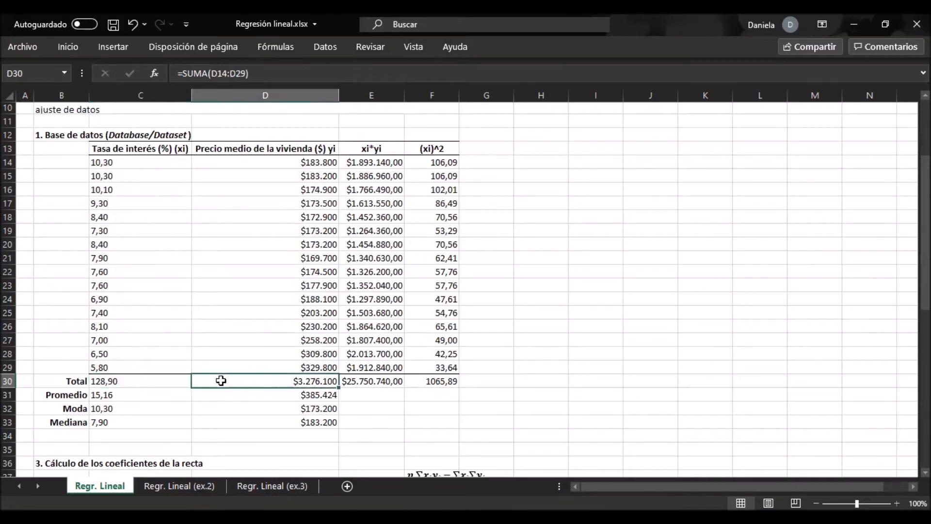
click(120, 380)
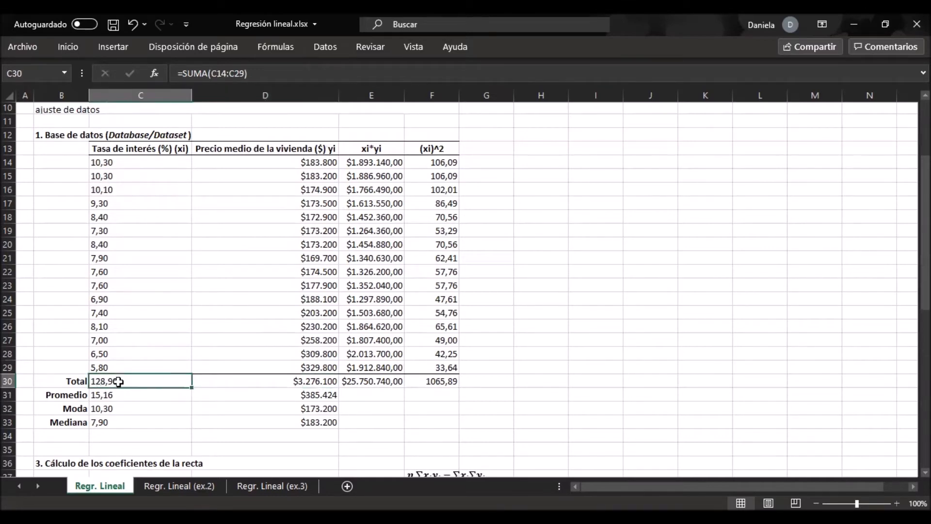
click(289, 383)
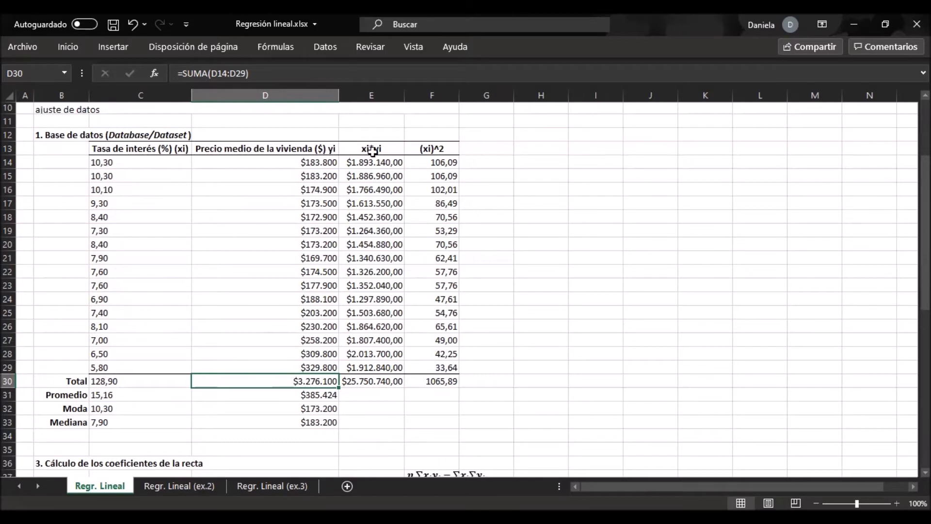
Examine the product formulas in the xi*yi column from E14 to E29 and their sum in E30
click(382, 162)
click(378, 175)
click(380, 199)
click(378, 229)
click(370, 284)
click(380, 340)
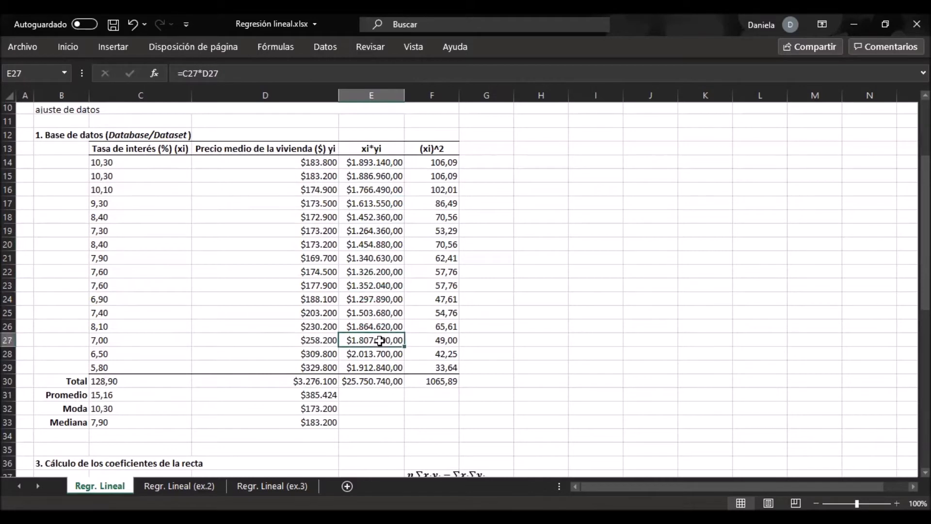
click(380, 368)
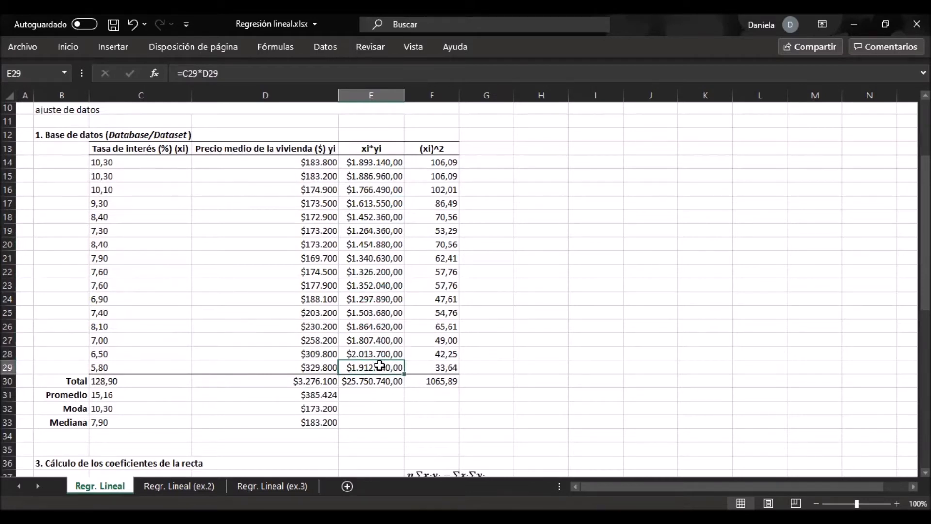
click(376, 382)
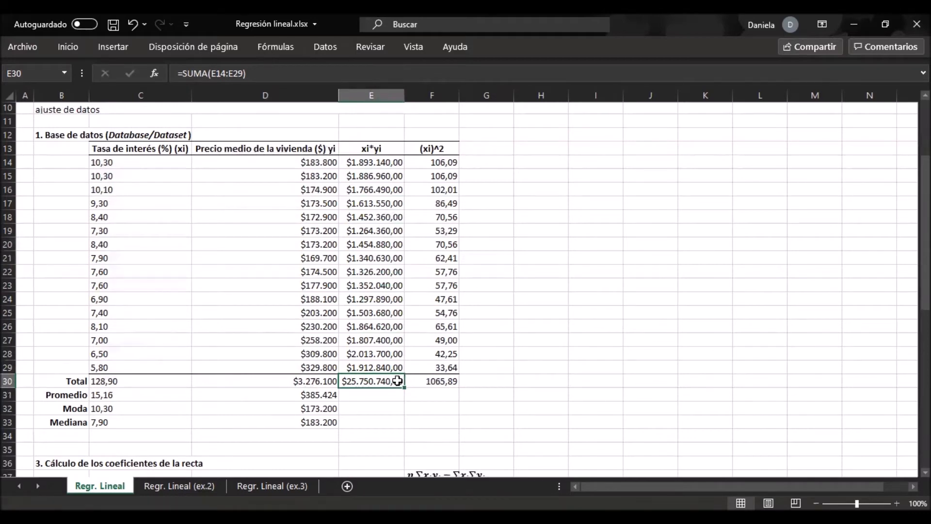
Review the row of totals and the average, mode and median cells below the table
drag(125, 380, 433, 377)
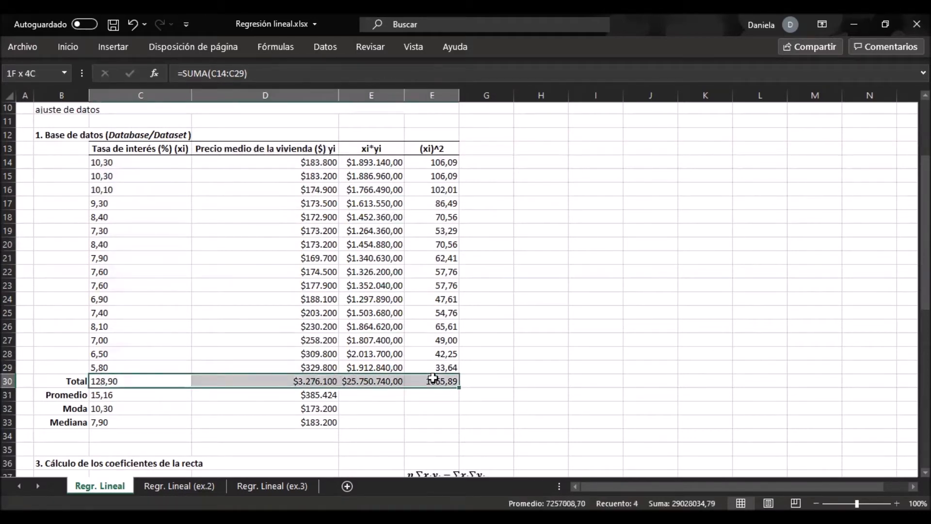
click(124, 391)
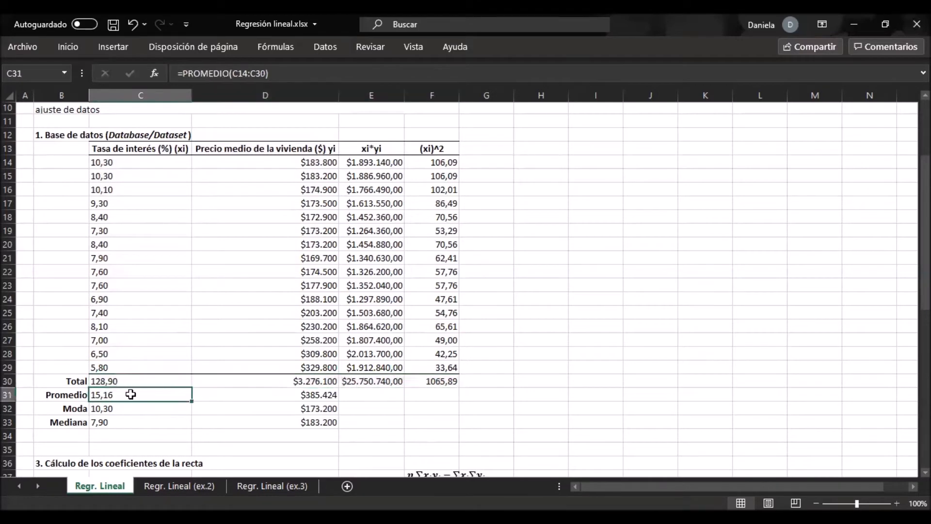
drag(150, 399, 293, 416)
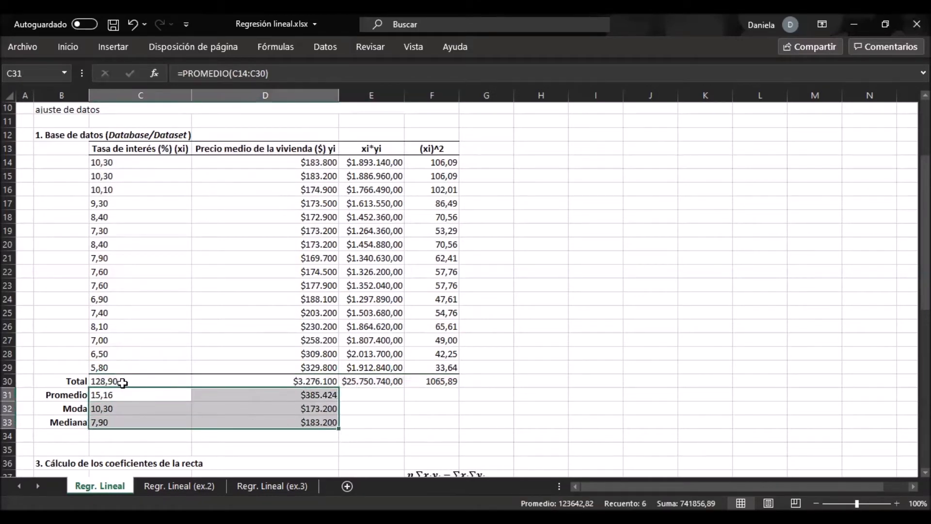
click(150, 409)
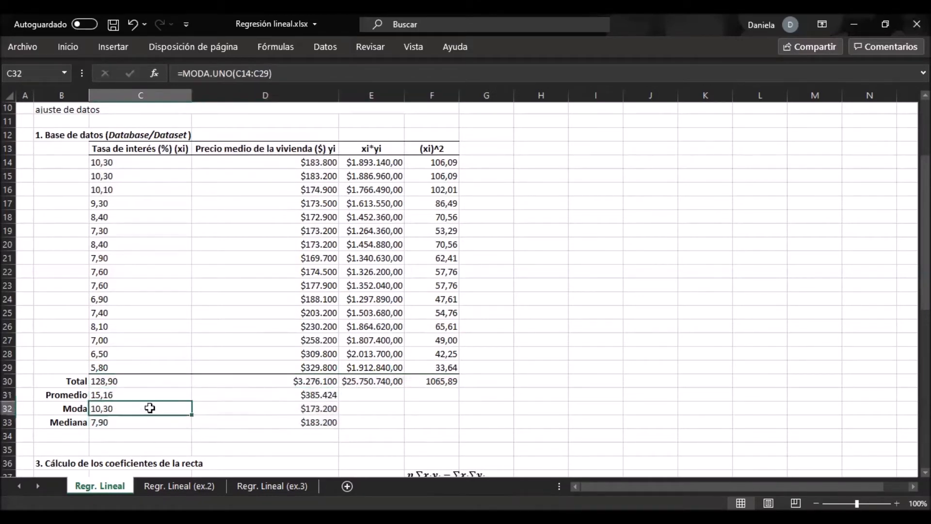
Correct the interest rate average in C31 so its range is C14:C29, excluding the total
click(132, 392)
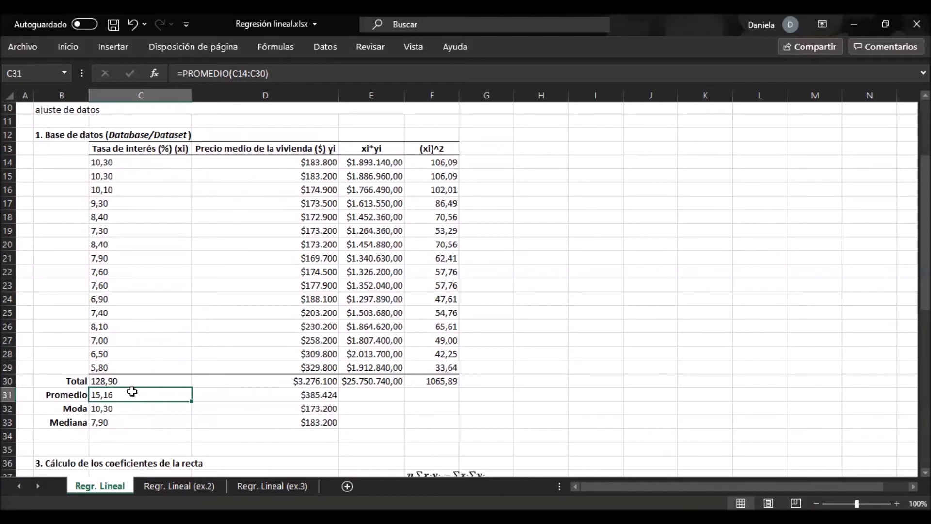
double_click(132, 392)
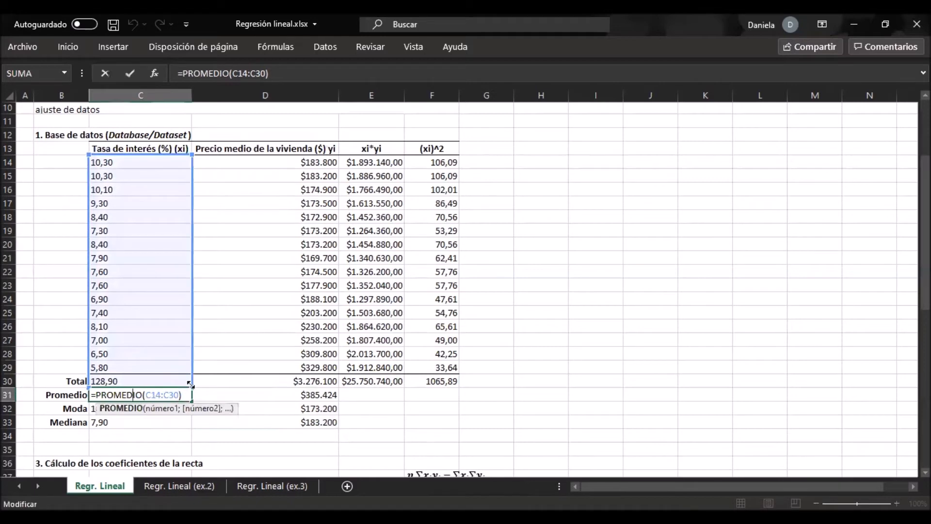
drag(192, 387, 189, 373)
key(Return)
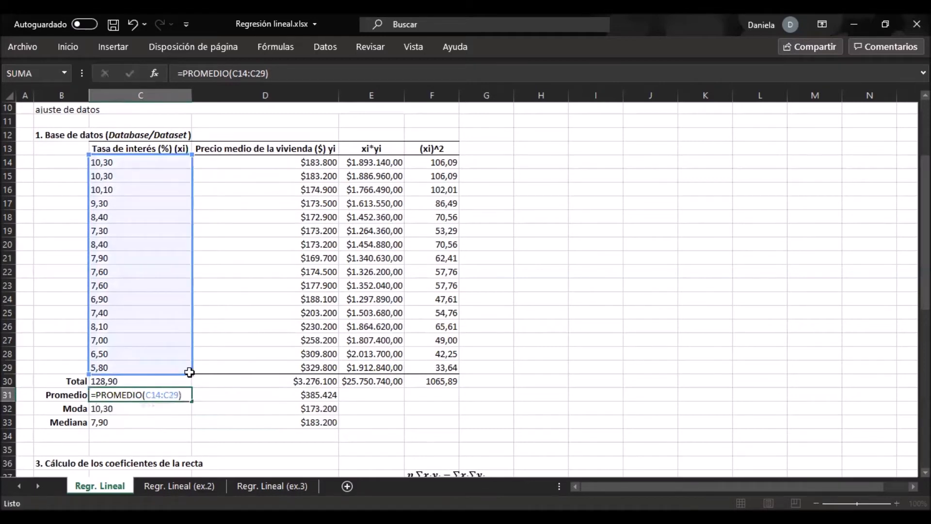
Copy the corrected average formula from C31 across to the housing price average in D31
click(150, 394)
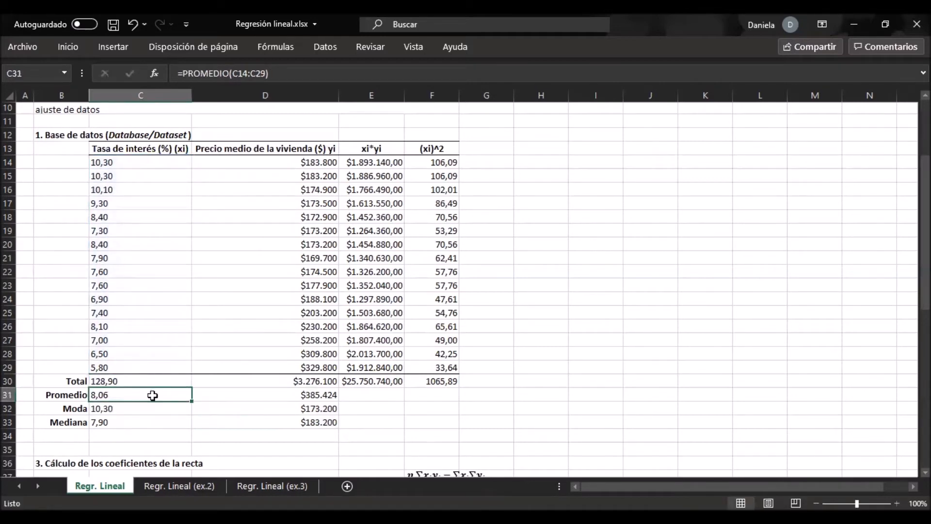
drag(192, 402, 281, 395)
click(278, 395)
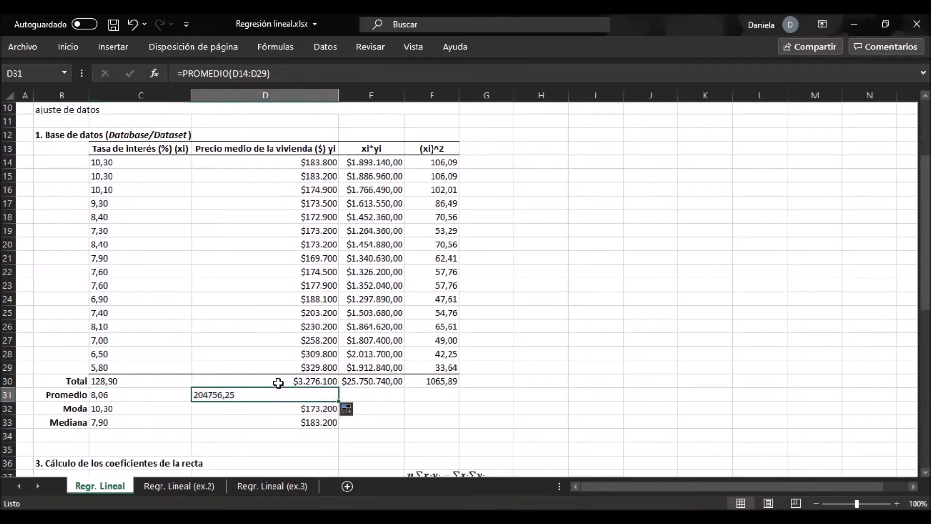
Apply the currency format of the price total in D30 to the average in D31
click(278, 382)
right_click(278, 382)
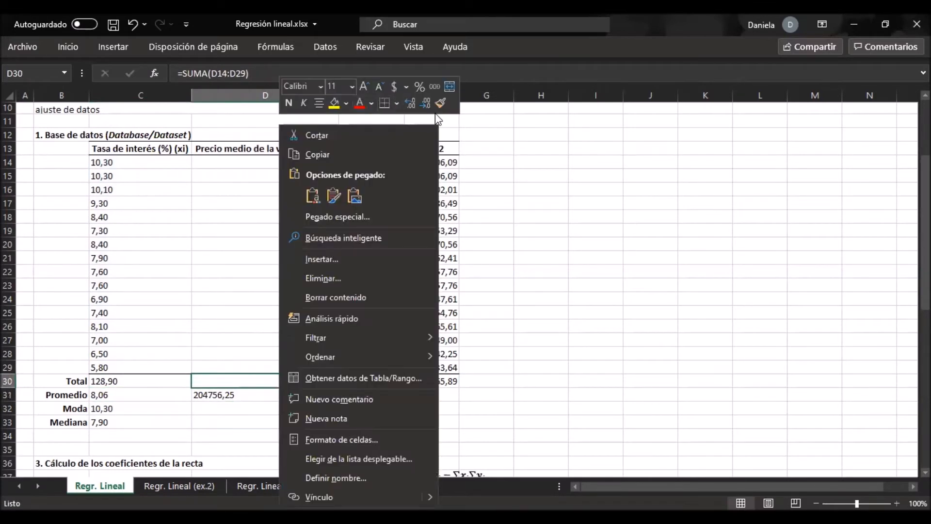
click(444, 102)
click(223, 395)
Inspect the cell ranges used by the interest rate average in C31 and mode in C32
click(155, 421)
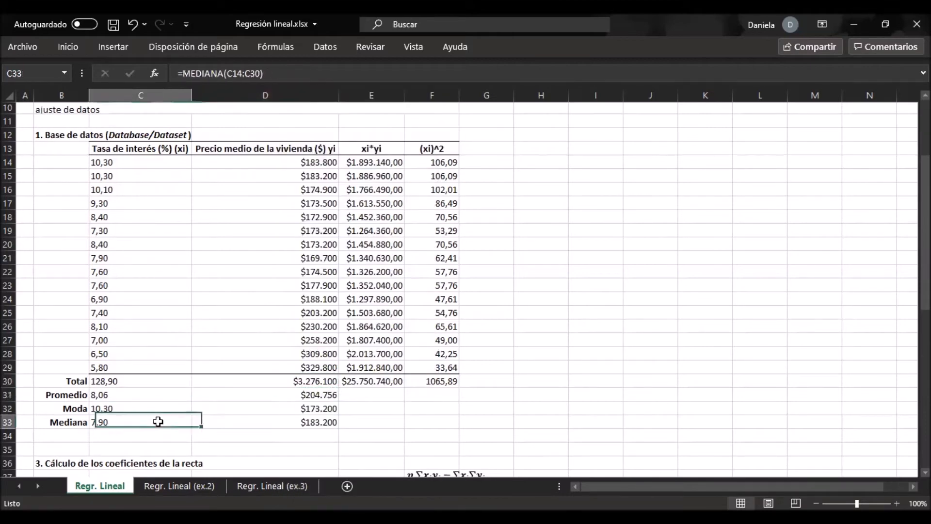
click(141, 396)
double_click(140, 395)
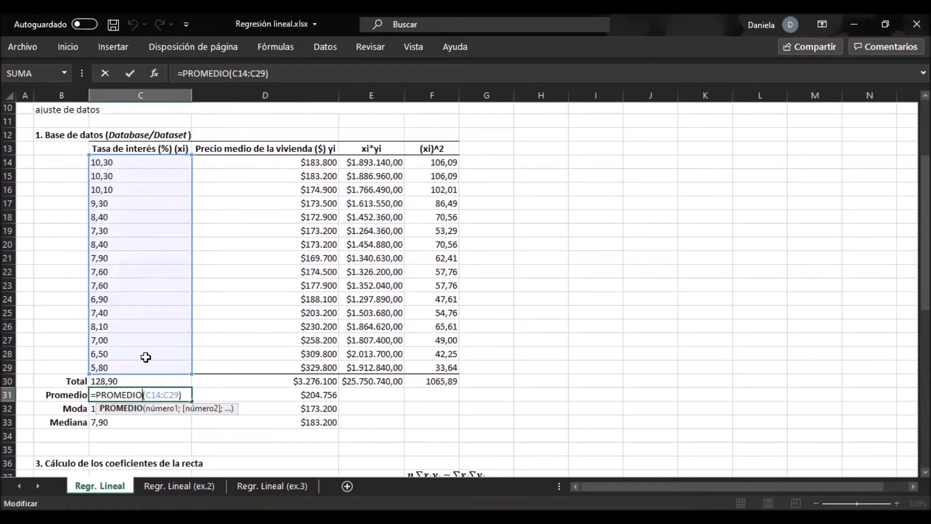
key(Return)
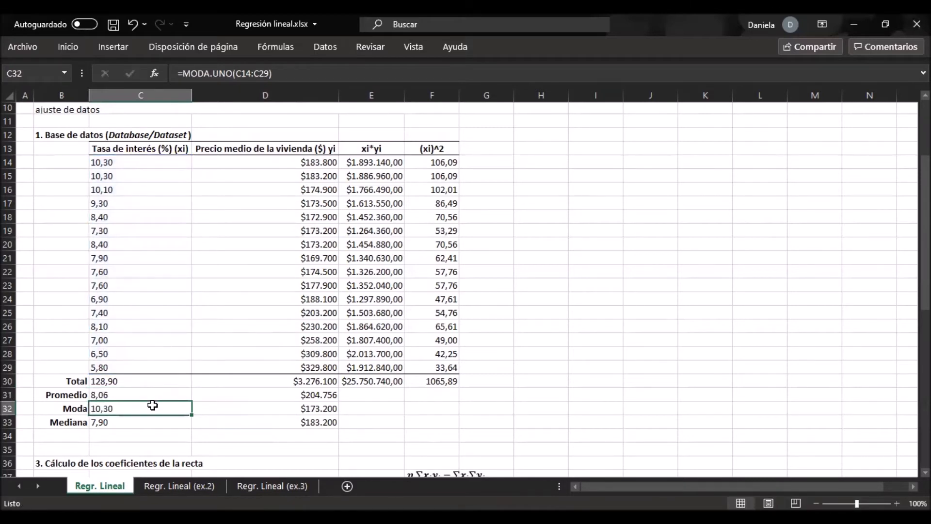
double_click(125, 409)
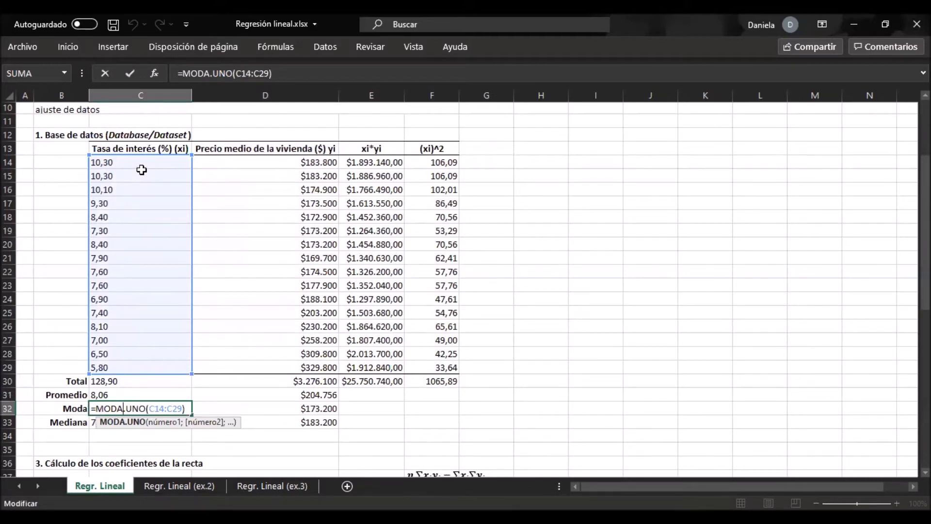
key(Return)
click(151, 408)
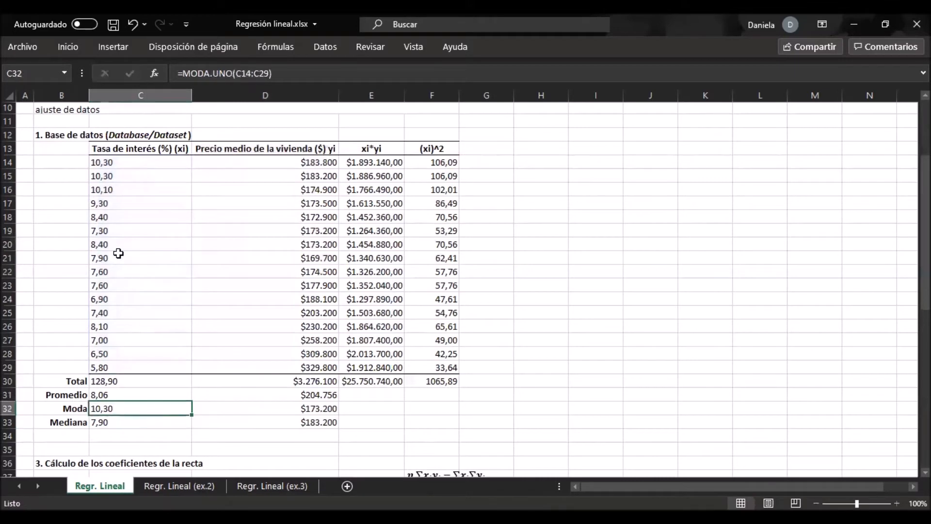
Look through the interest rates in column C for repeated values and compare them with the mode in C32
key(Up)
key(Up)
key(Up)
key(Up)
key(Up)
key(Up)
key(Up)
key(Up)
key(Up)
key(Up)
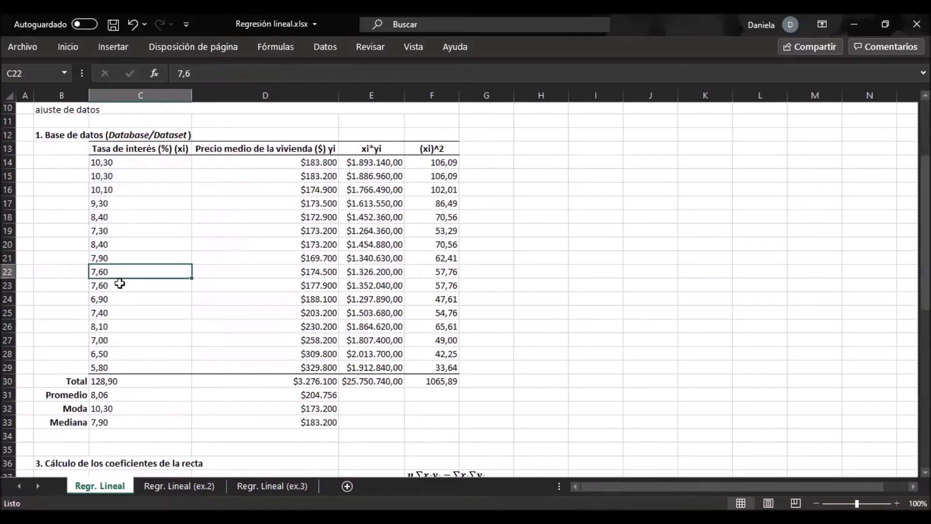
click(119, 283)
click(133, 163)
click(133, 180)
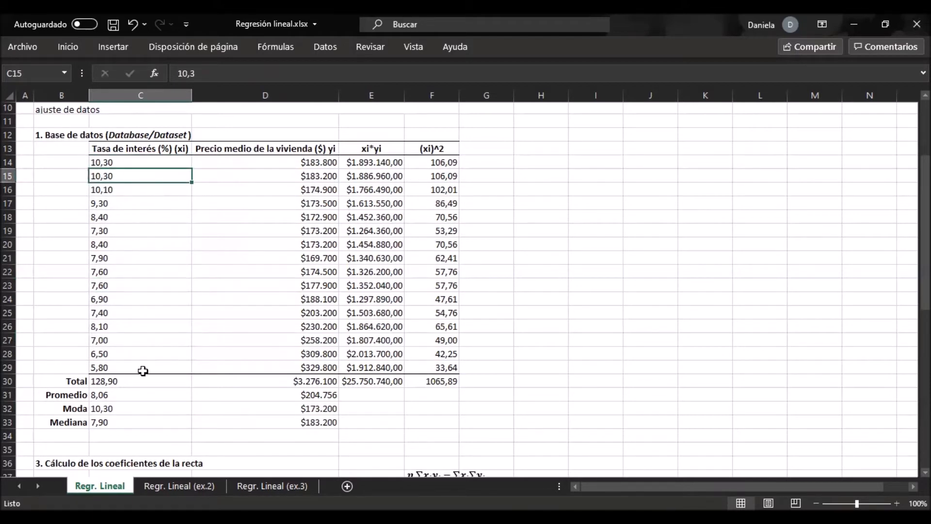
click(127, 416)
click(125, 409)
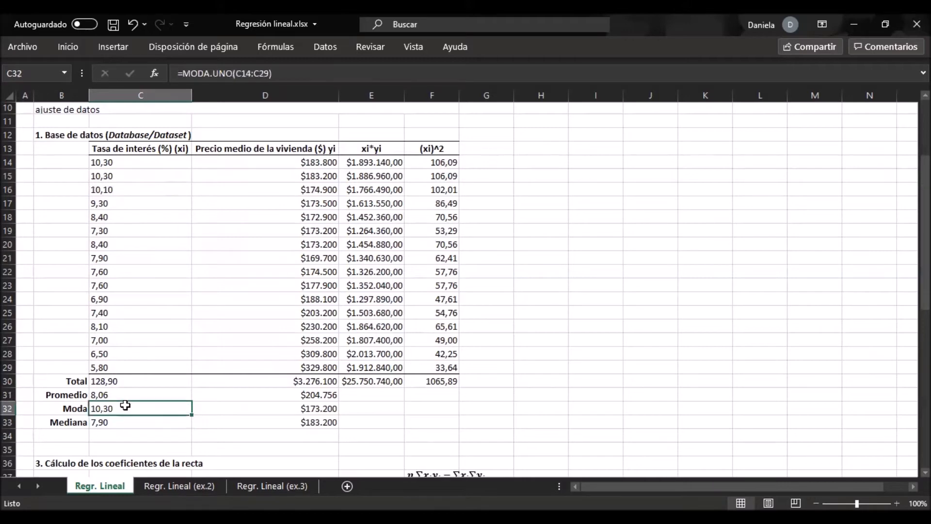
Inspect the housing price mode formula in D32 and the median formulas in C33 and D33
click(290, 408)
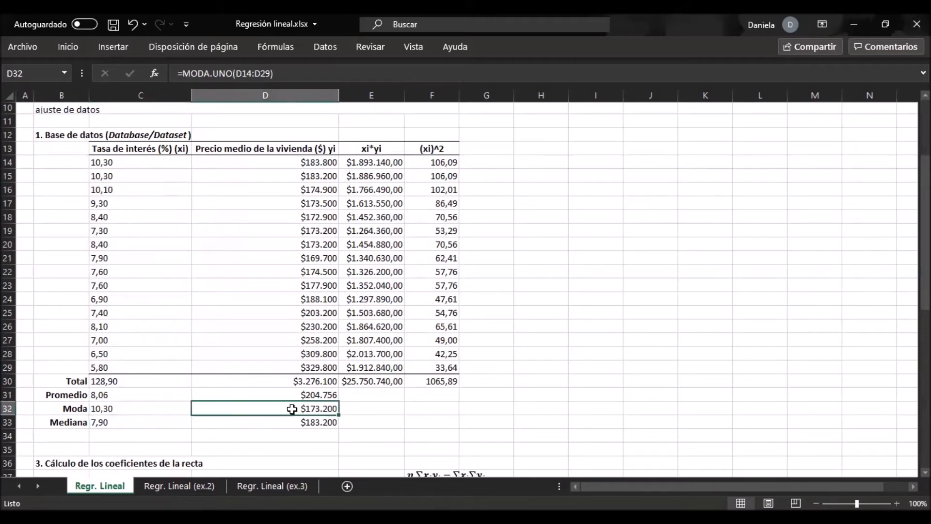
double_click(292, 409)
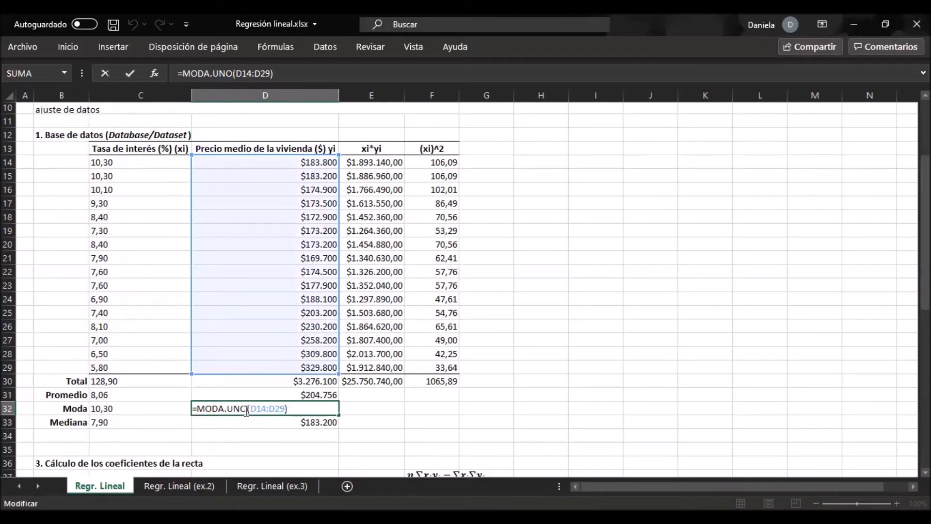
key(Return)
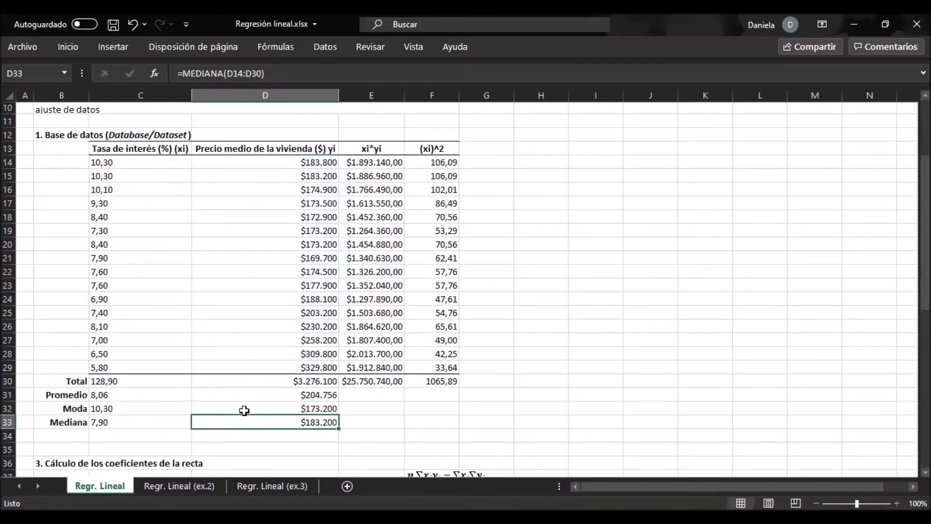
click(124, 419)
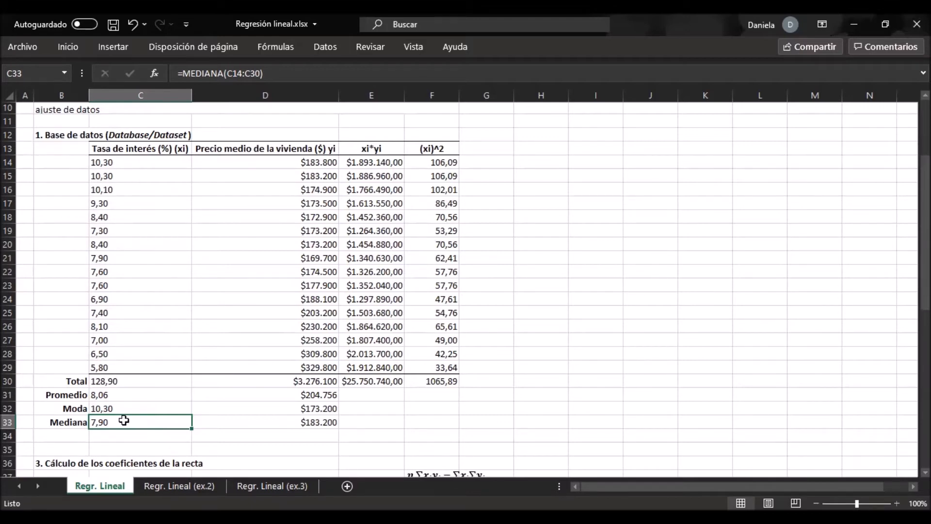
click(268, 422)
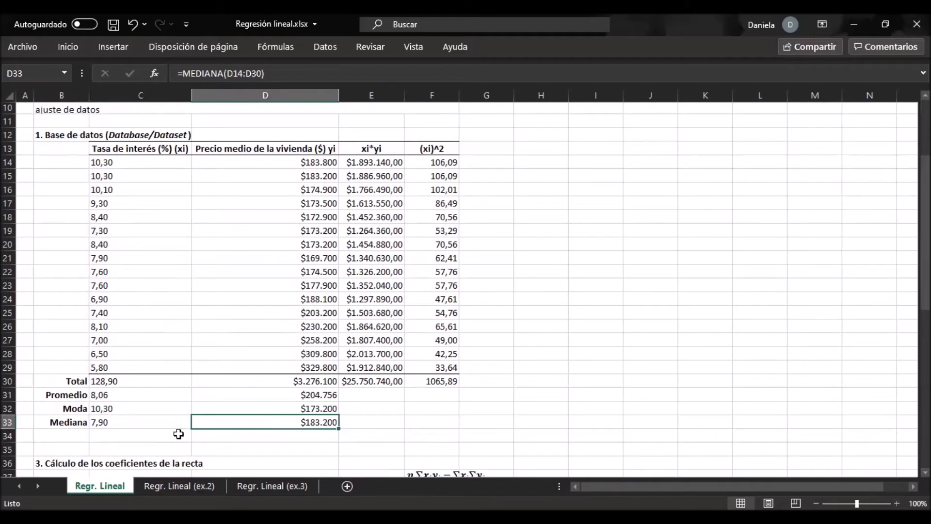
click(153, 419)
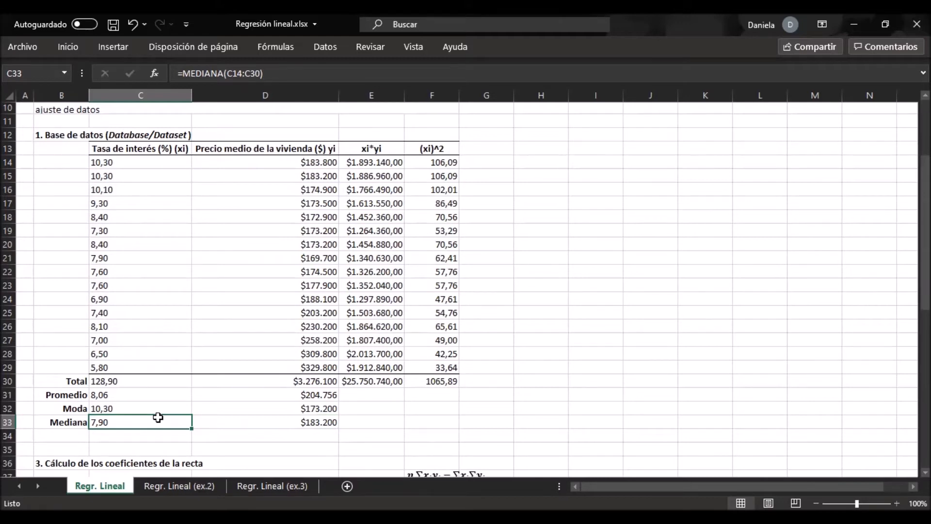
scroll(158, 417, down, 4)
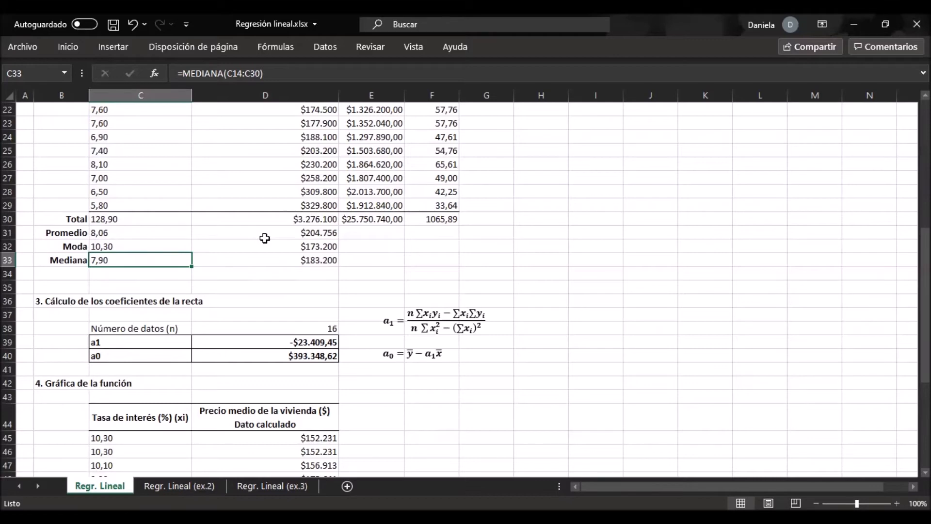
Inspect the CONTAR formula in D38 that supplies the number of data points n and the range it counts
scroll(256, 262, up, 3)
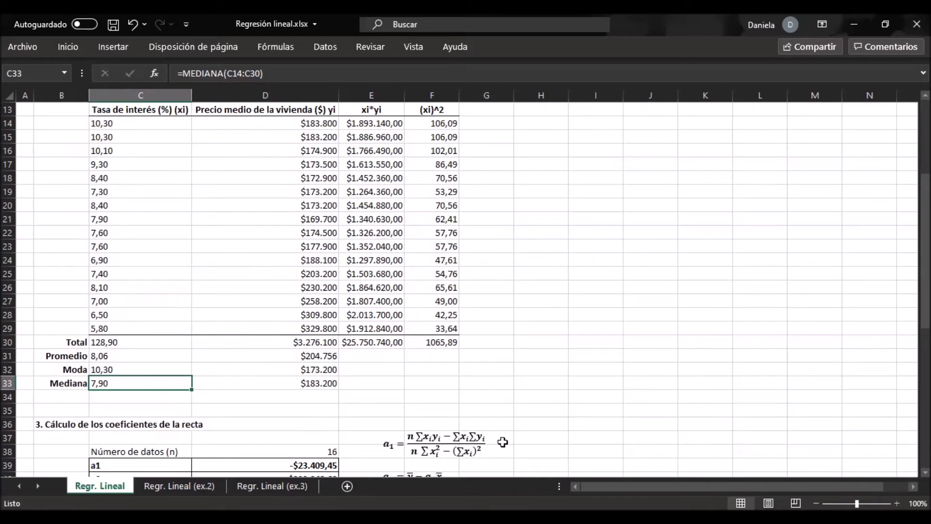
scroll(427, 403, down, 2)
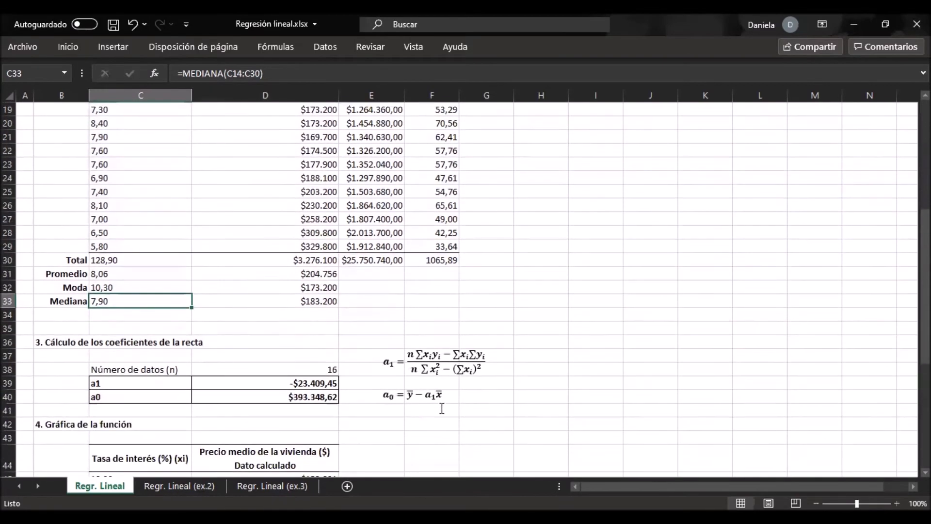
click(163, 370)
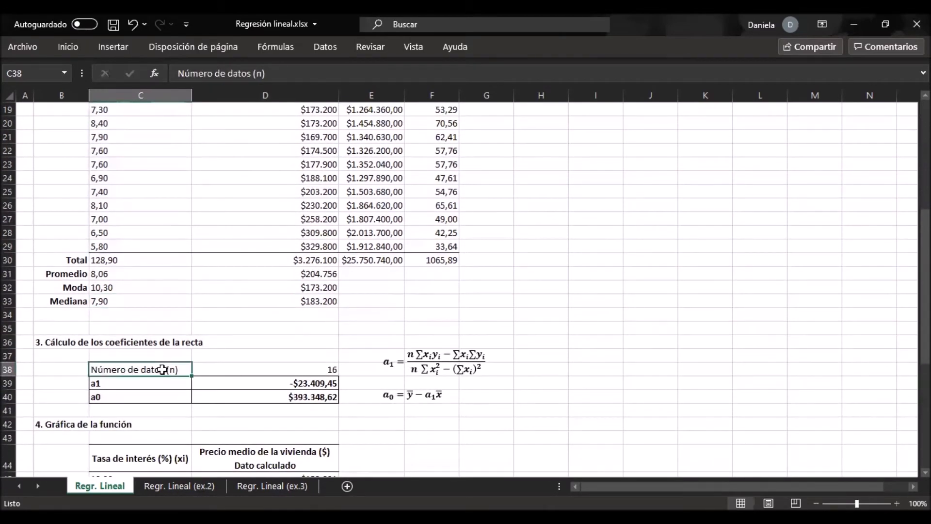
click(232, 369)
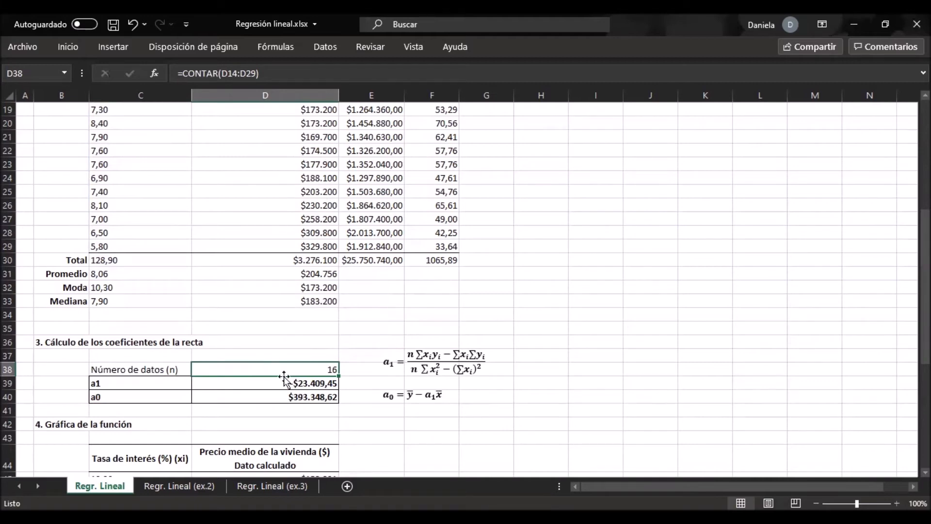
click(221, 74)
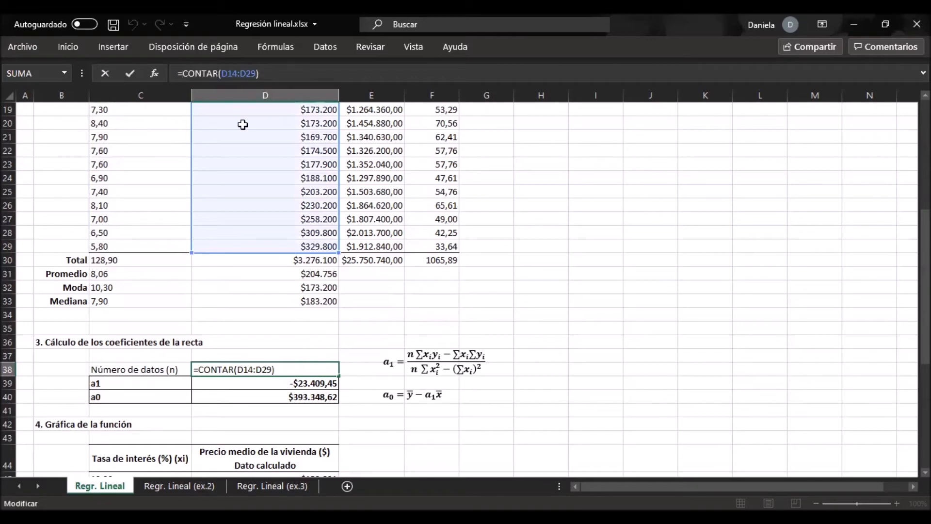
key(Return)
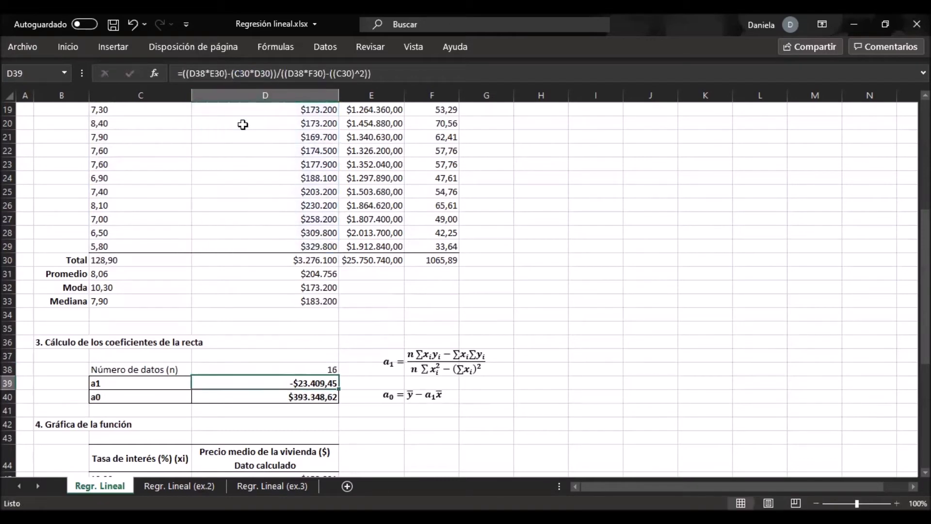
click(330, 370)
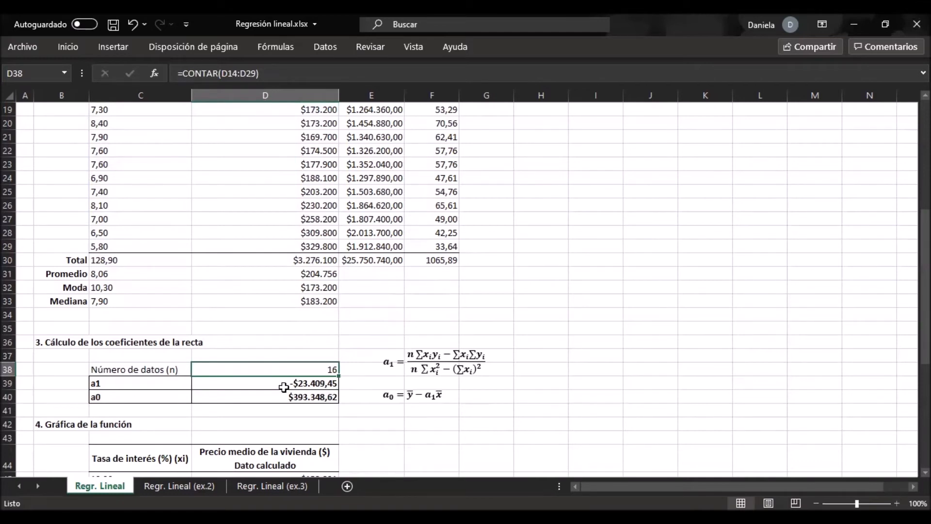
Autofit the width of the xi*yi column E so the total in E30 fits
click(897, 504)
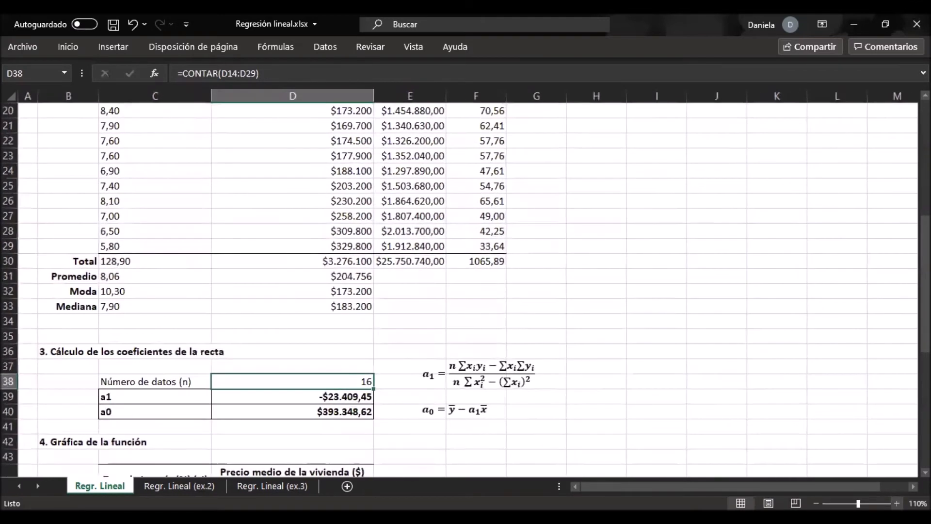
click(897, 503)
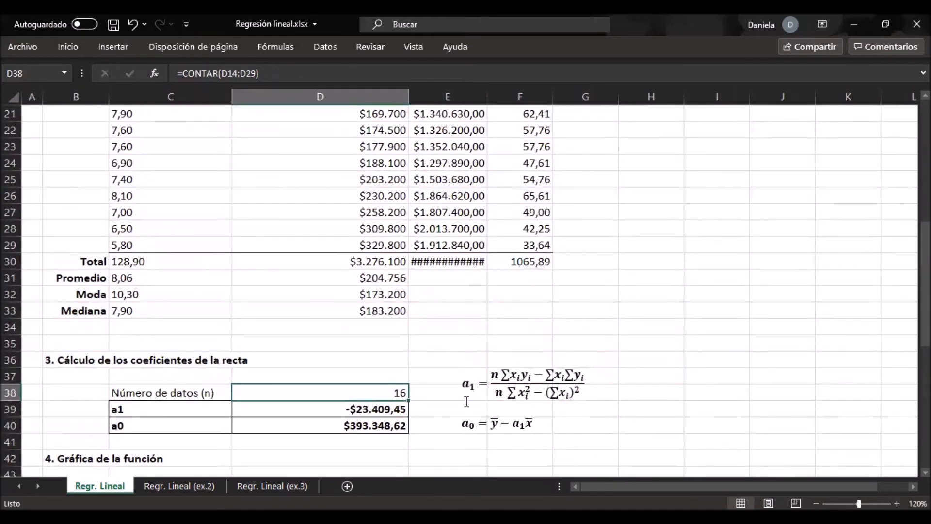
click(328, 410)
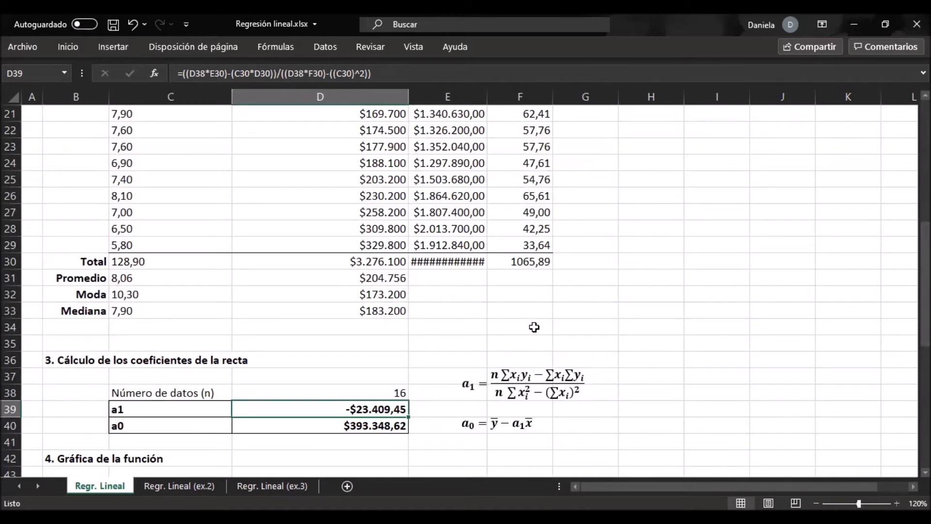
scroll(534, 326, up, 4)
scroll(534, 326, up, 1)
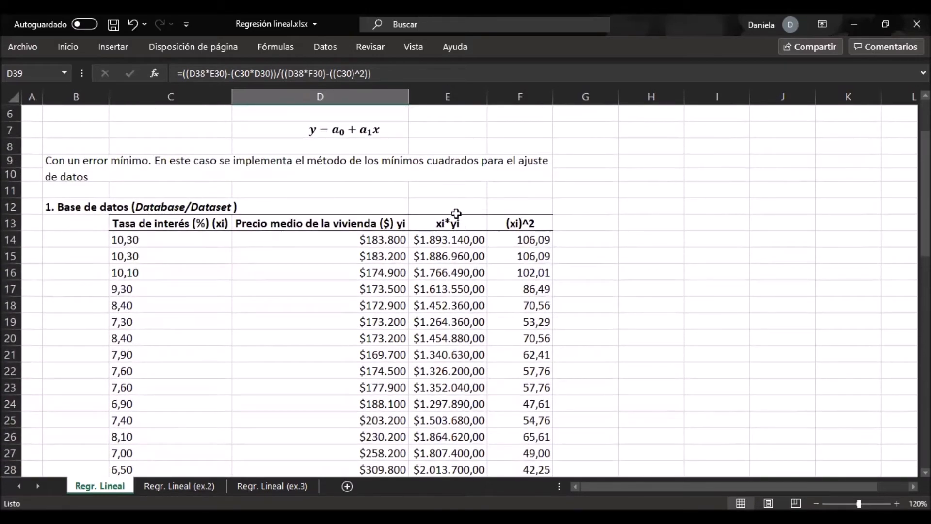
double_click(487, 93)
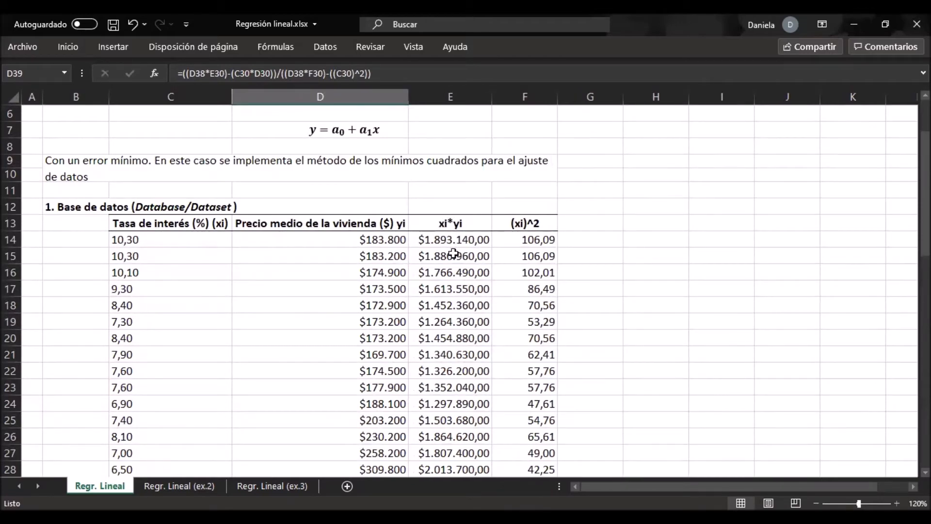
Inspect the cell references in the a1 coefficient formula in D39 against the least-squares equation beside it
scroll(453, 254, down, 5)
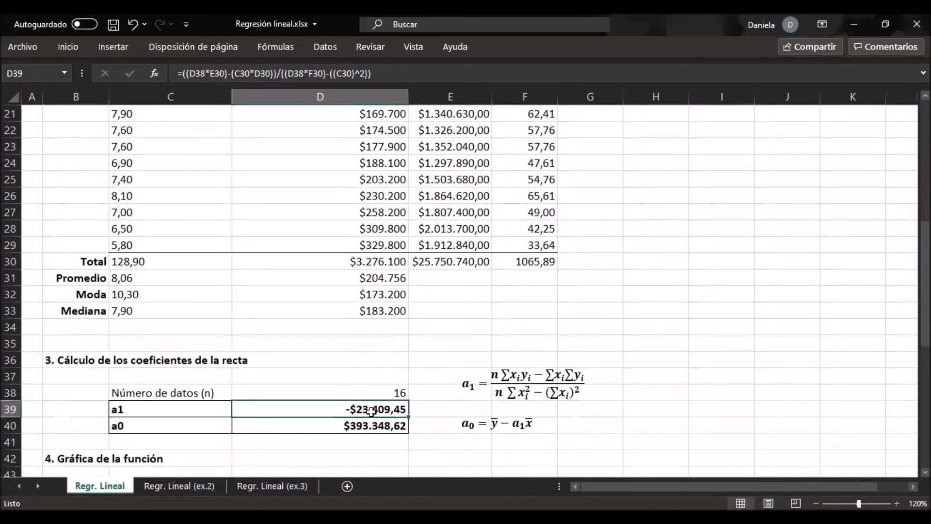
double_click(371, 411)
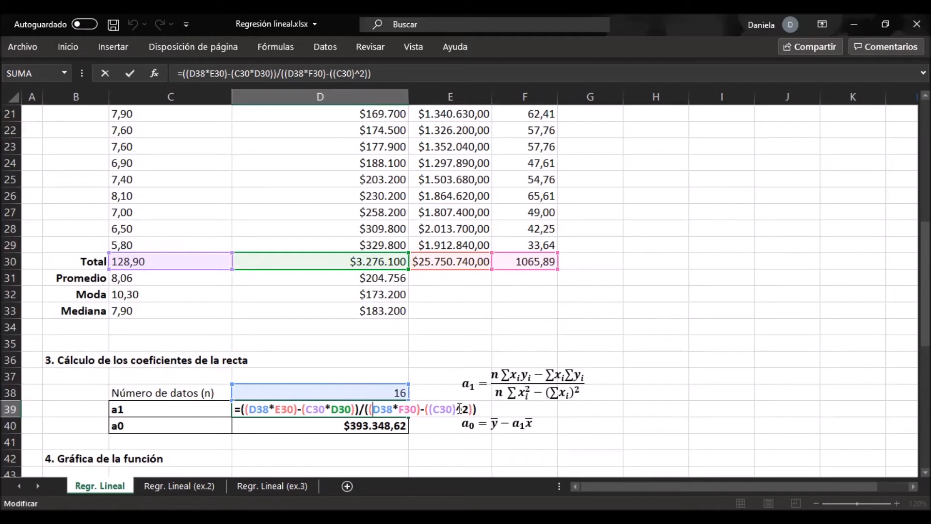
key(Return)
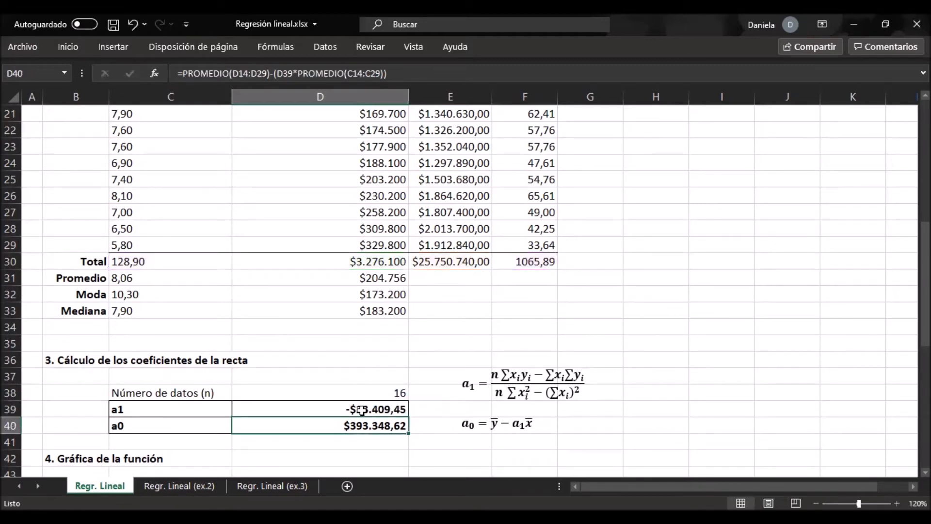
key(Up)
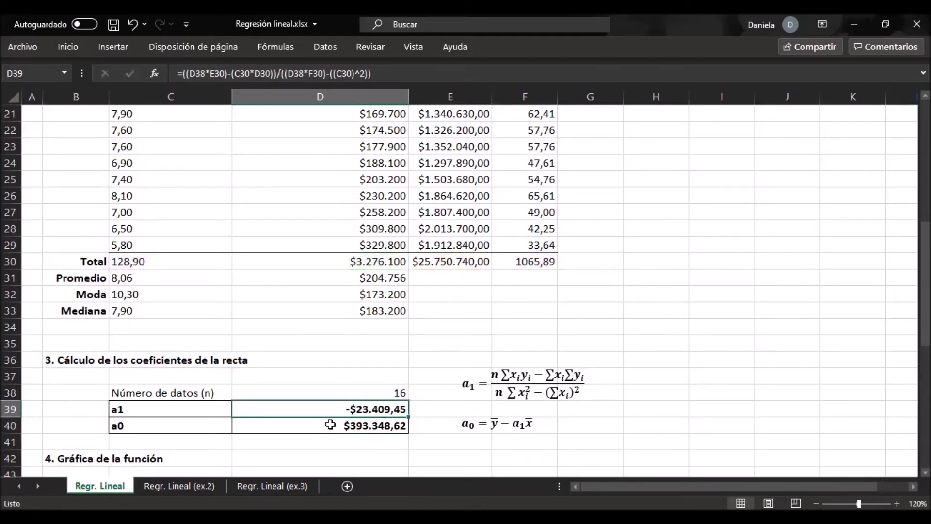
Inspect the a0 coefficient formula in D40, checking its average ranges and its reference to a1
click(330, 424)
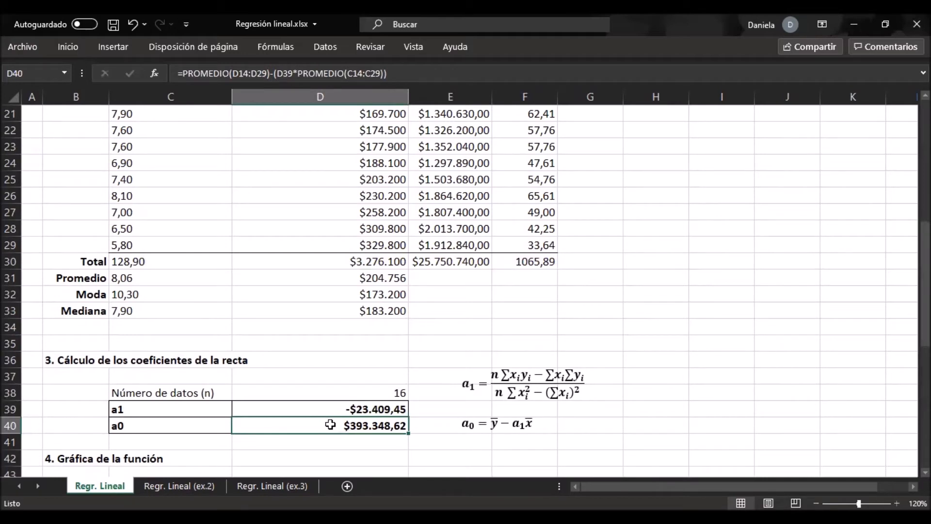
double_click(379, 427)
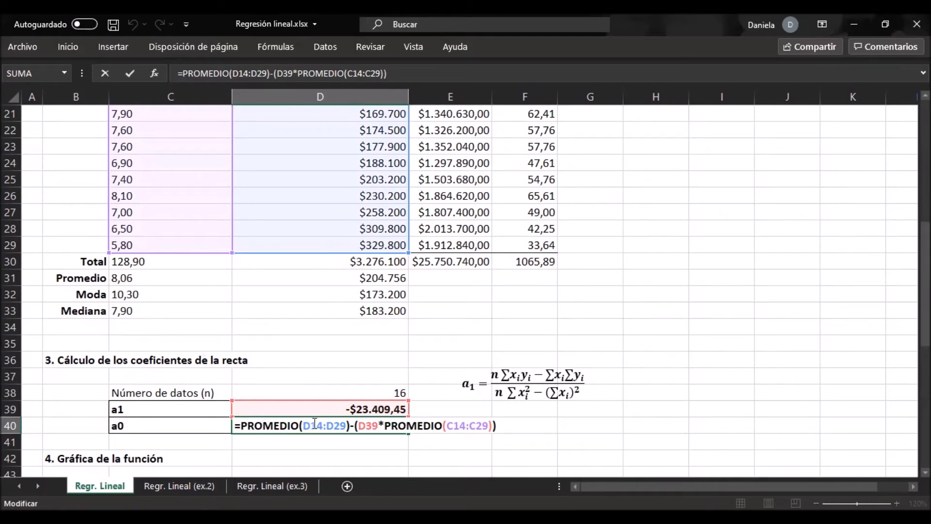
key(Return)
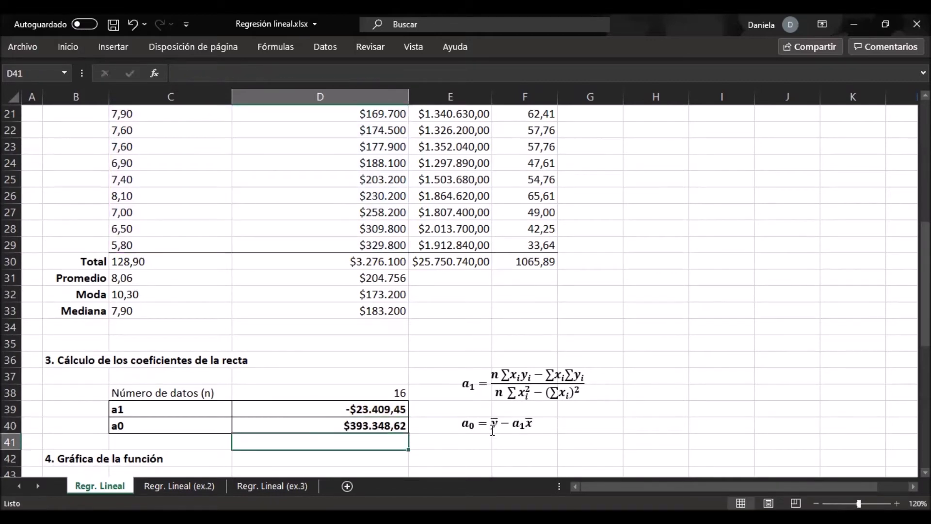
click(350, 426)
double_click(350, 427)
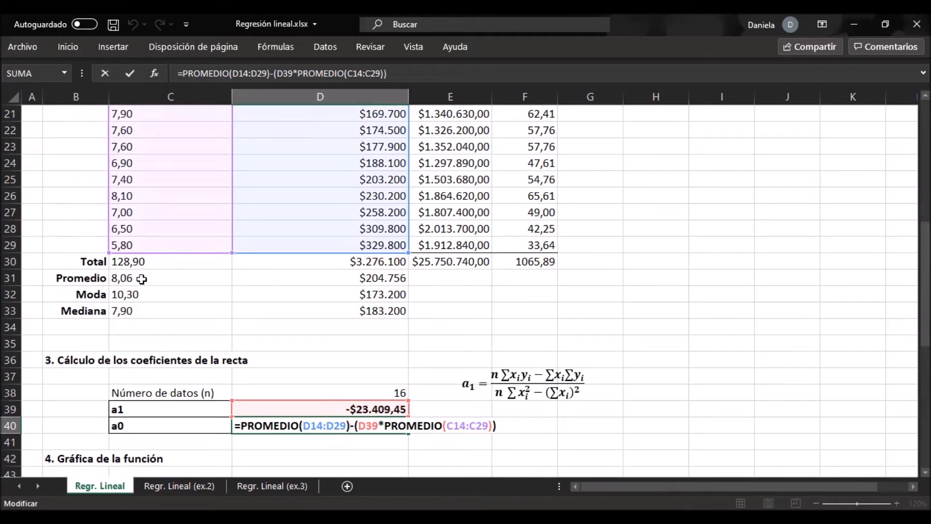
key(Return)
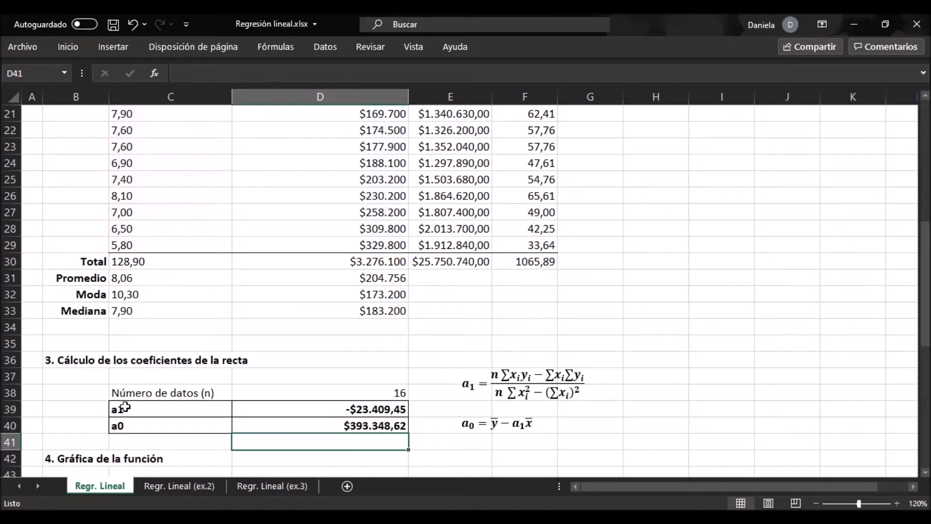
Compare the interest rates in C45:C60 of the function graph table with the original dataset's rates in column C
scroll(252, 399, down, 3)
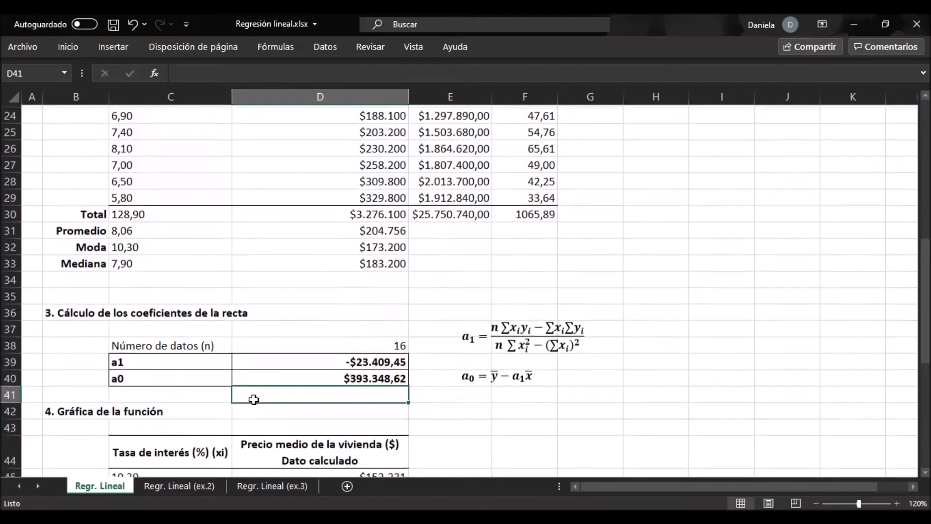
scroll(254, 400, down, 5)
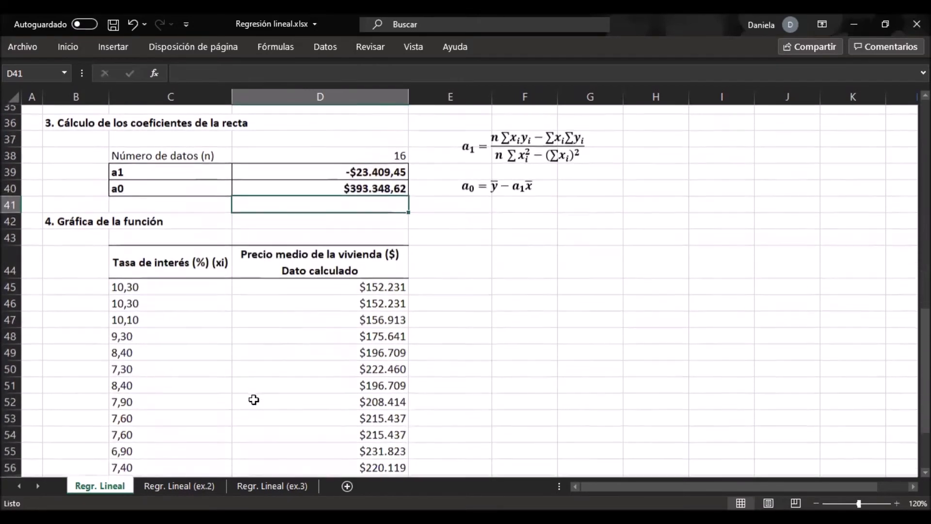
scroll(254, 399, down, 1)
scroll(254, 399, up, 1)
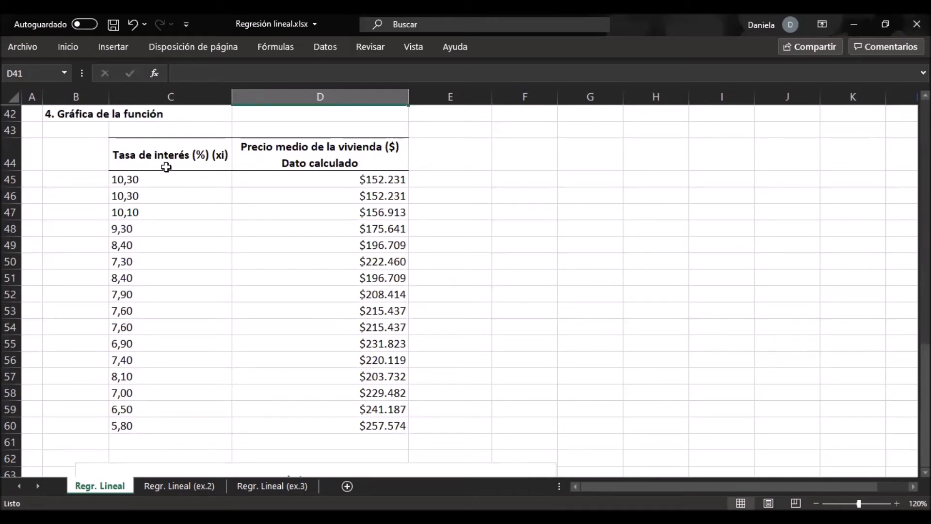
drag(169, 179, 162, 432)
scroll(161, 431, up, 10)
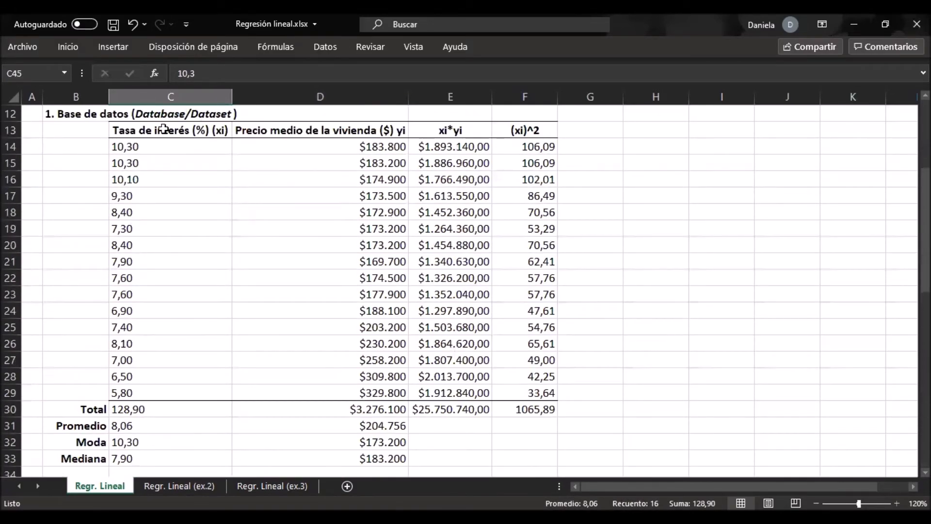
scroll(183, 345, down, 8)
scroll(182, 347, down, 2)
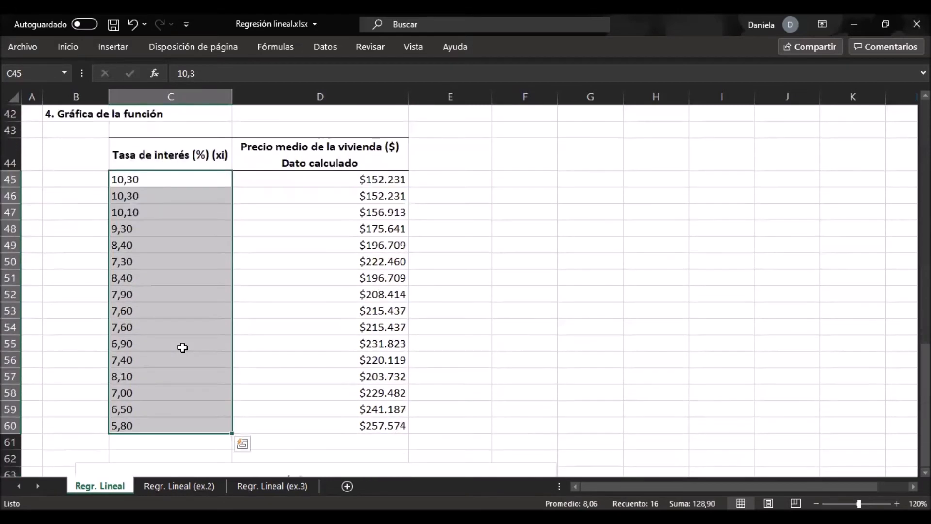
Inspect the calculated housing price formula in D45 and trace its references to coefficients a0 and a1
click(283, 182)
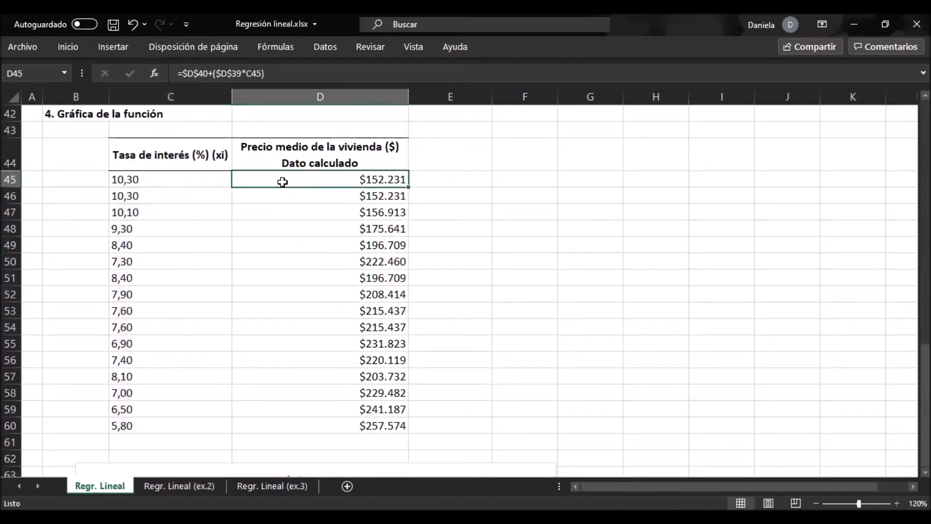
double_click(283, 182)
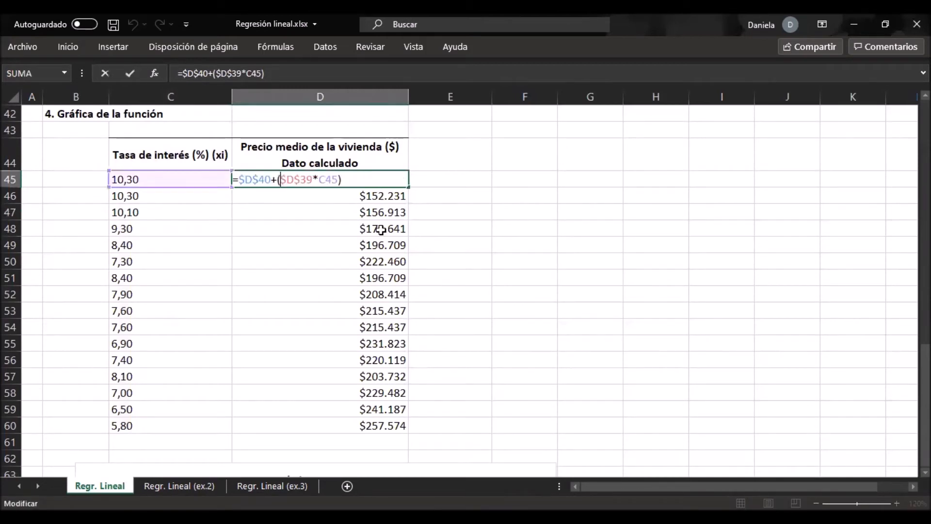
scroll(318, 223, up, 3)
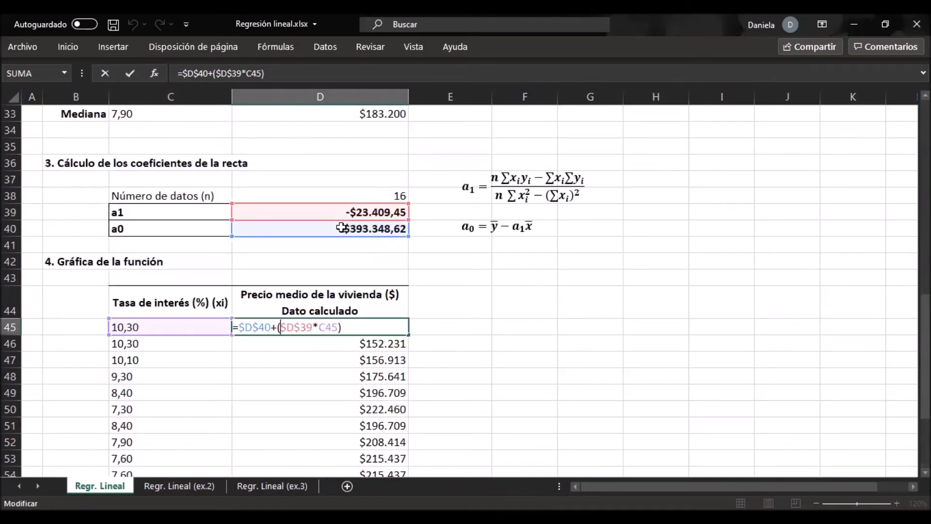
click(283, 326)
key(Return)
Examine the Intereses scatter chart with its regression line below the calculated prices, and return to the start of the worksheet
scroll(283, 323, down, 3)
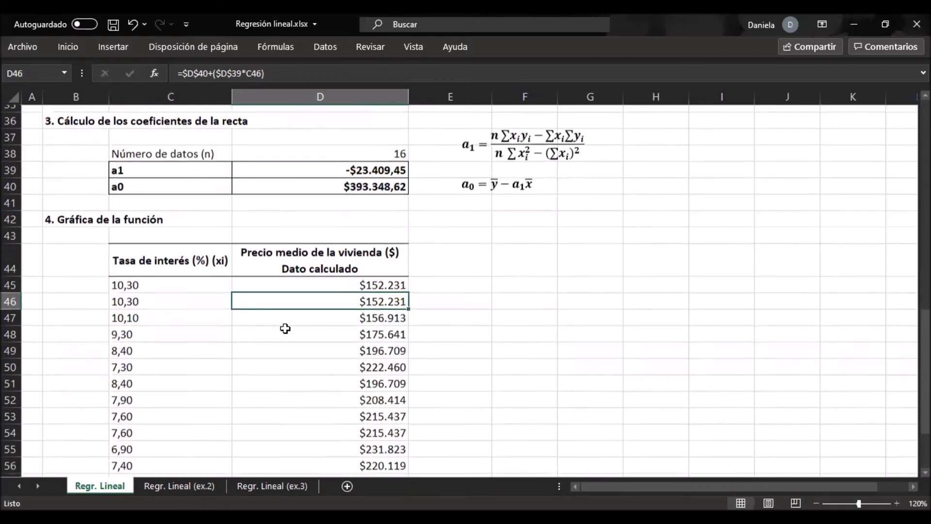
scroll(319, 332, down, 5)
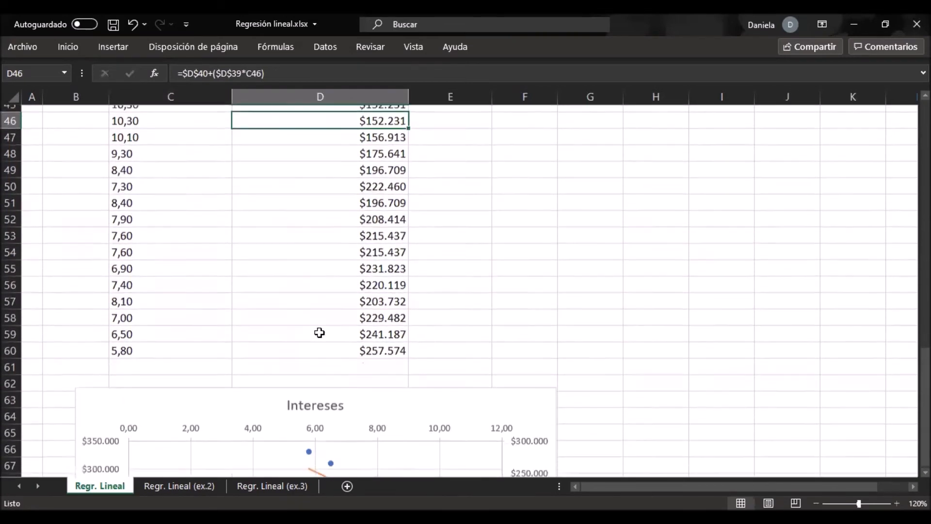
scroll(320, 339, down, 2)
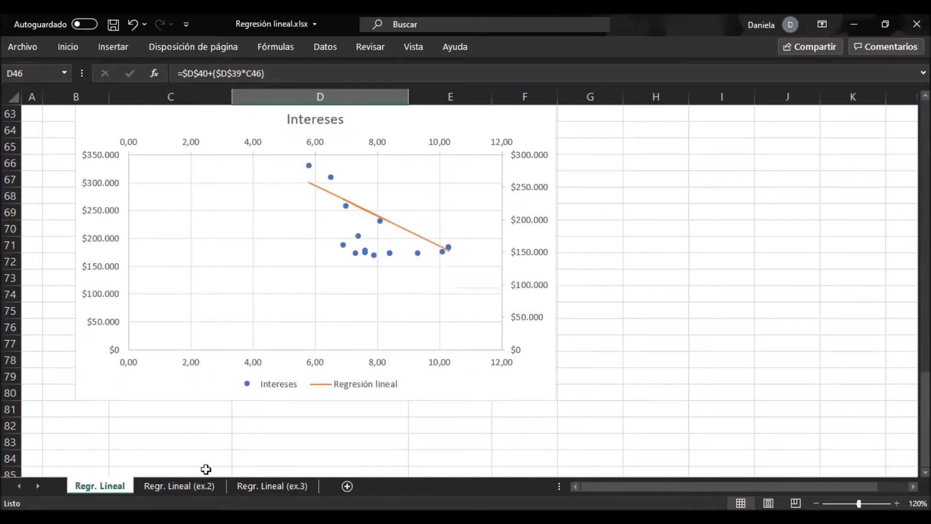
scroll(388, 269, up, 7)
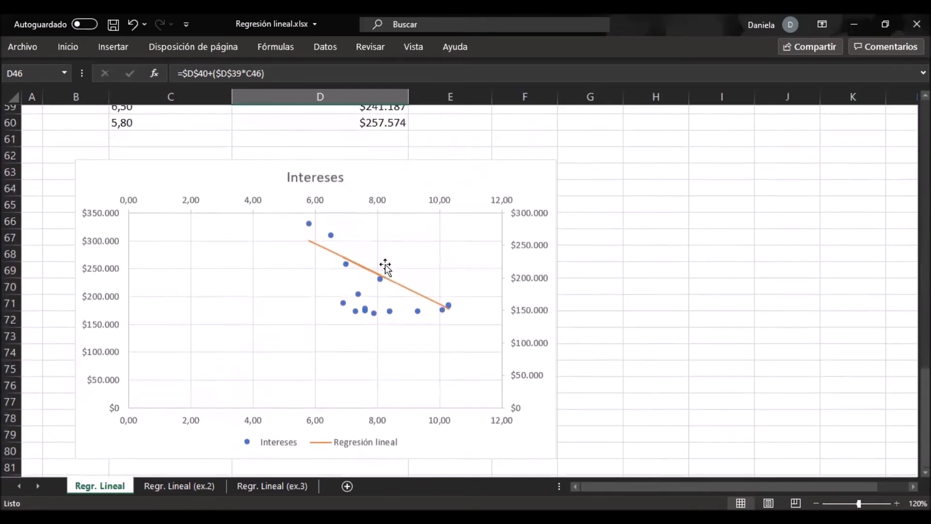
scroll(385, 264, up, 2)
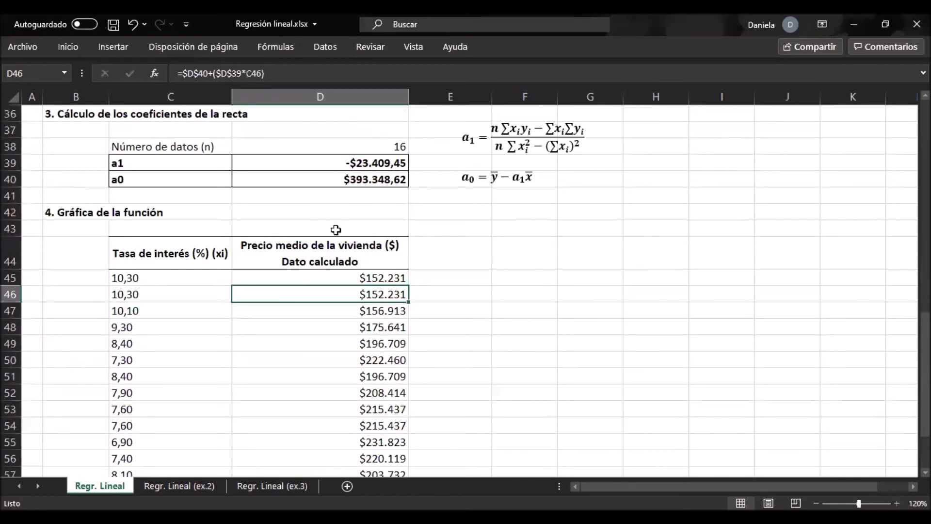
scroll(330, 272, up, 5)
scroll(330, 273, up, 7)
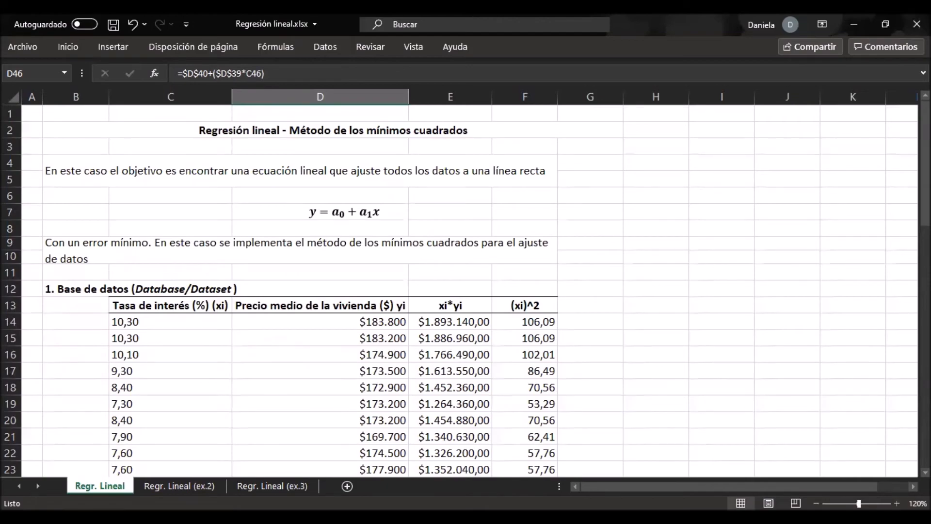
Go to the Regr. Lineal (ex.2) worksheet and inspect the data count formula in D30
click(179, 486)
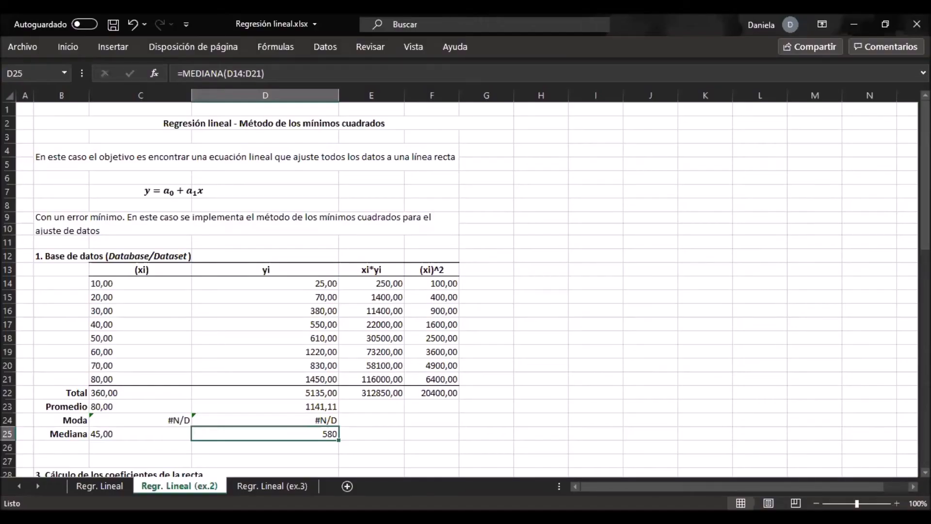
scroll(160, 287, down, 2)
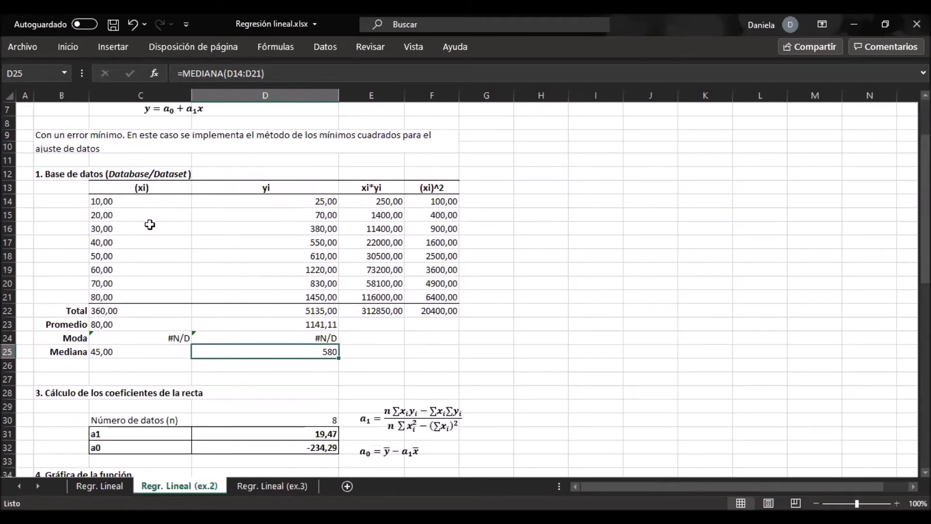
double_click(282, 420)
key(Return)
Correct the xi average formula in C23 to =PROMEDIO(C14:C21), excluding the total row
click(156, 324)
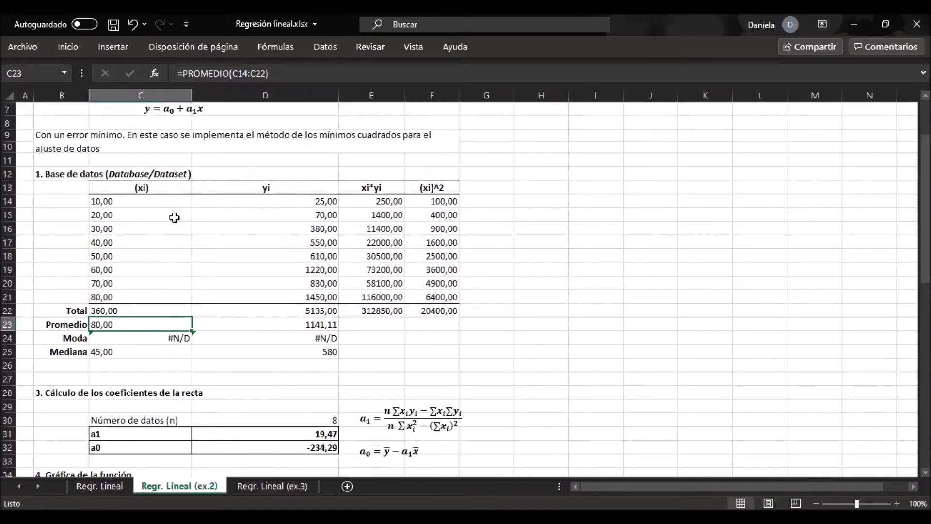
click(264, 73)
key(BackSpace)
text(1)
key(Return)
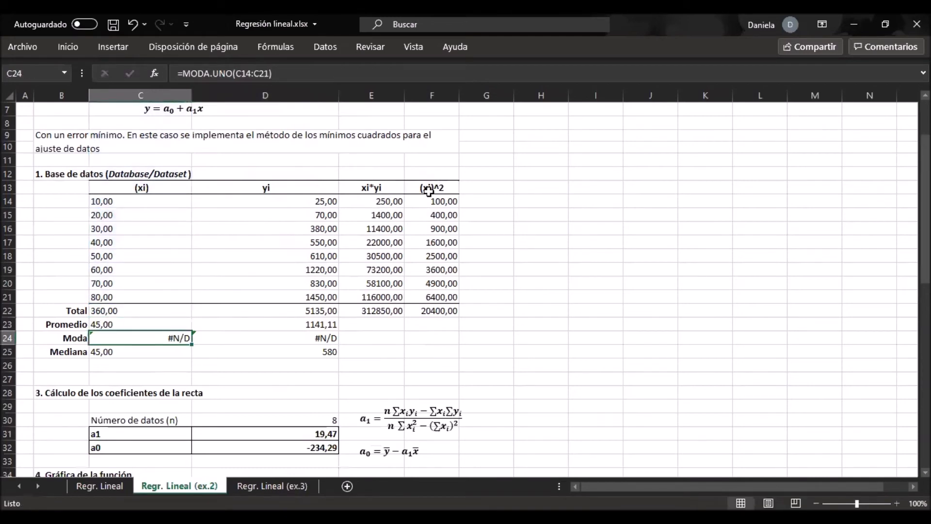
Fill the corrected average formula from C23 into D23 for the yi column
click(129, 326)
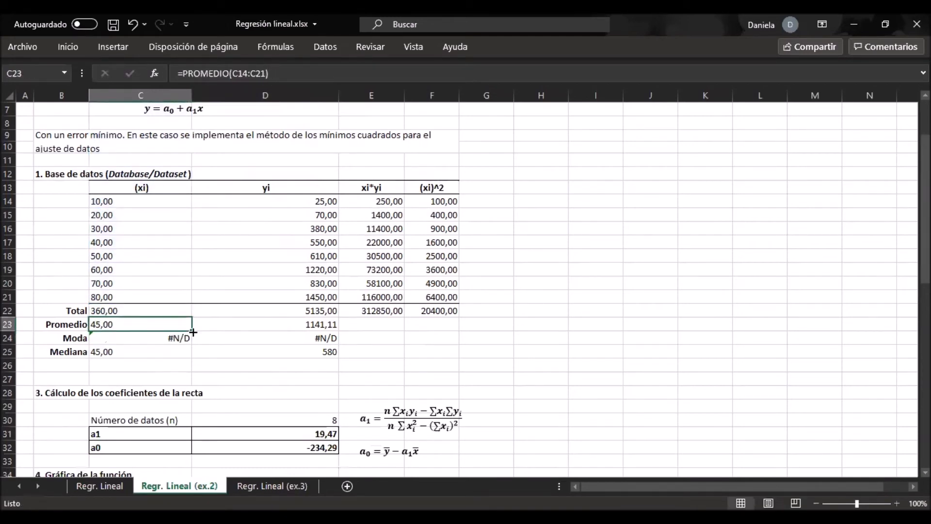
drag(192, 330, 306, 325)
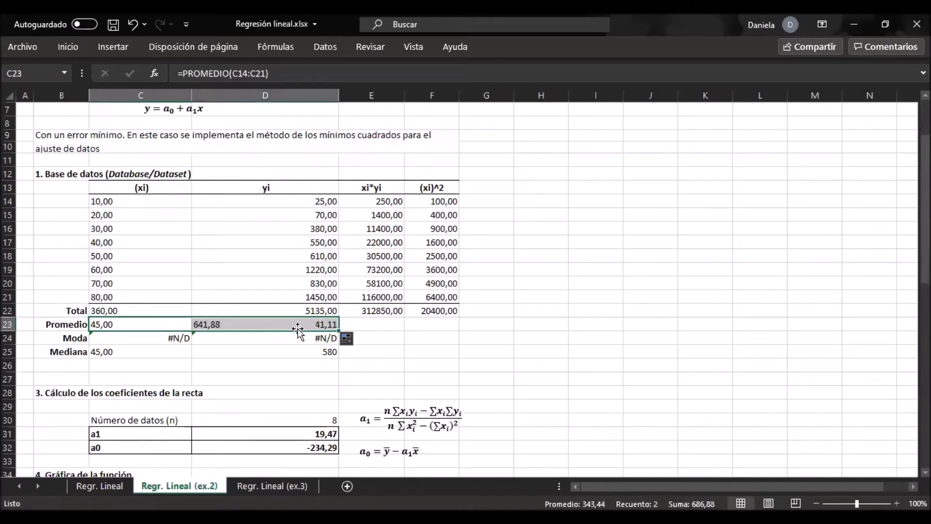
click(305, 324)
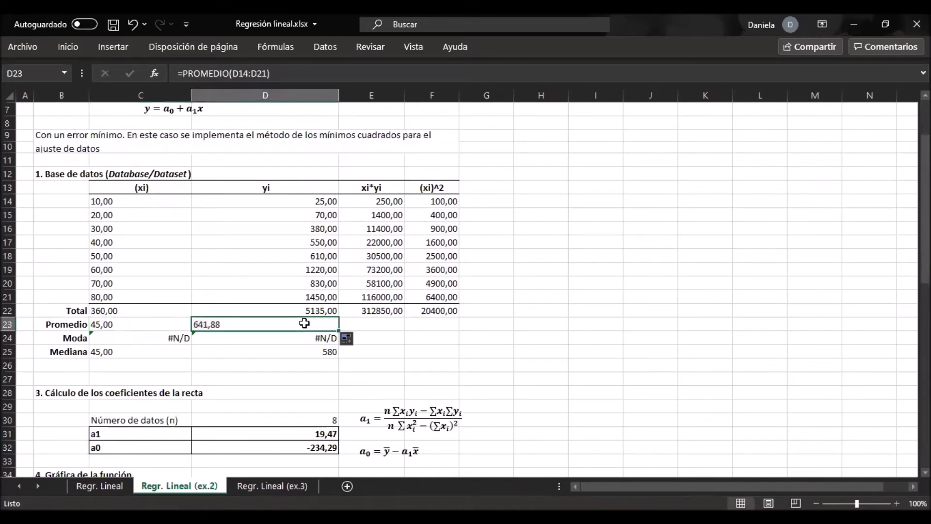
Copy the formatting of the yi total in D22 onto the yi average in D23
right_click(304, 323)
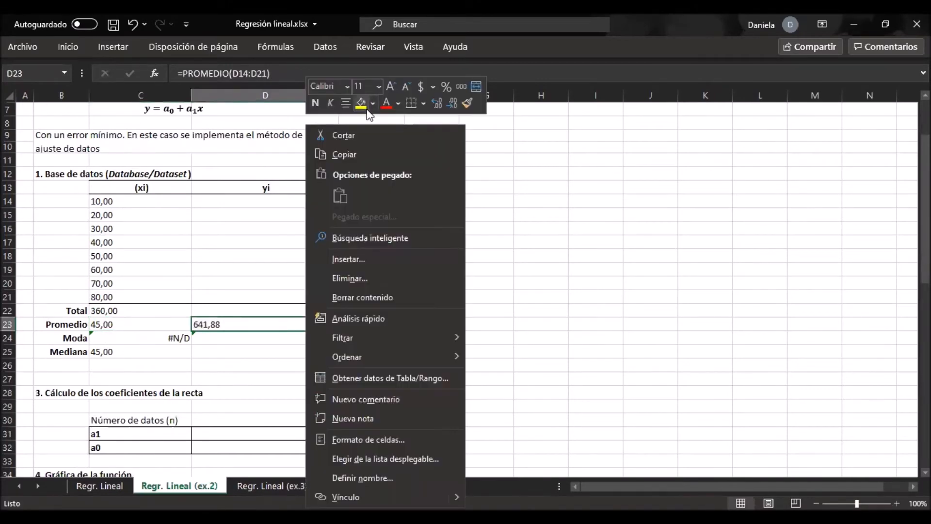
click(211, 310)
right_click(211, 310)
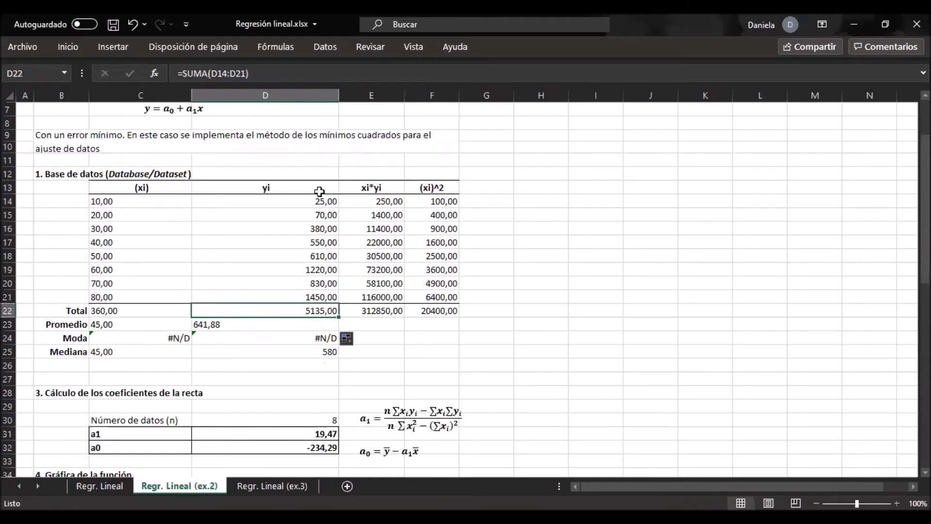
click(383, 102)
click(291, 323)
click(303, 258)
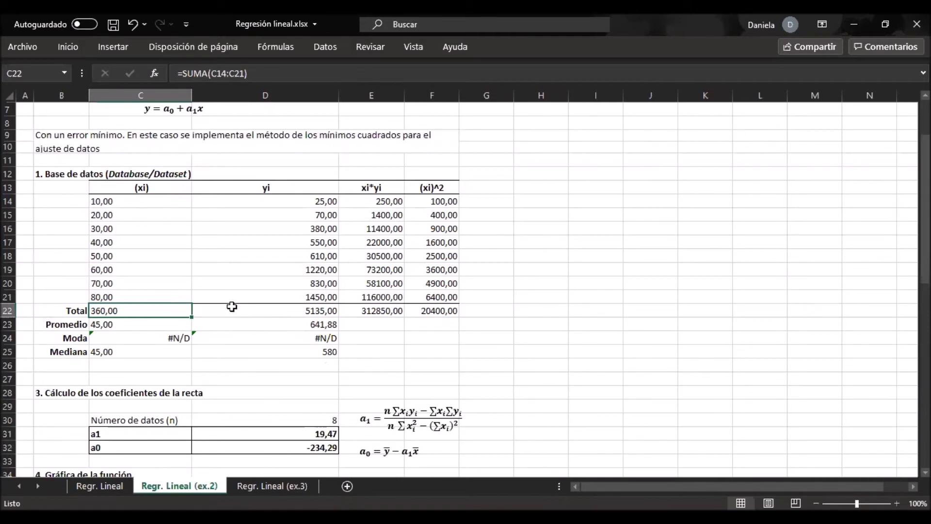
Inspect the sum formulas in the Total row, C22 to F22, and trace the data ranges each one covers
click(365, 309)
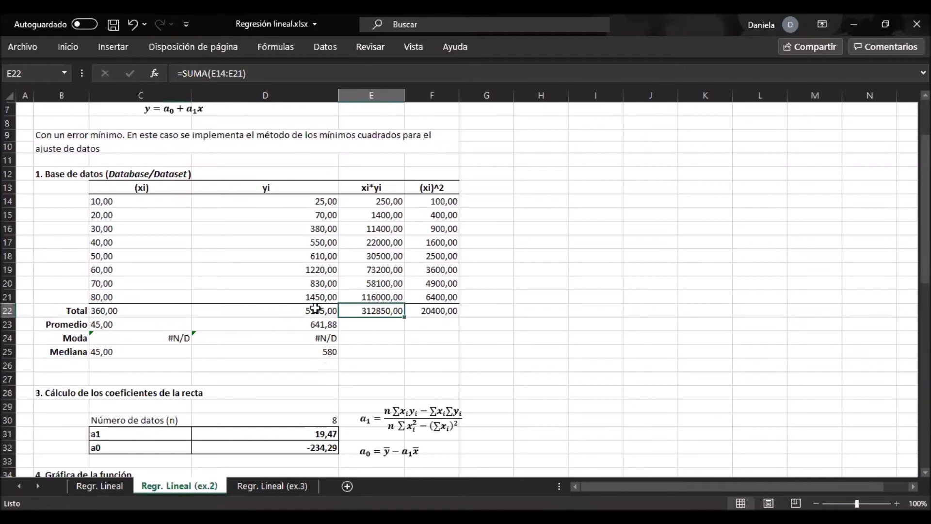
click(156, 308)
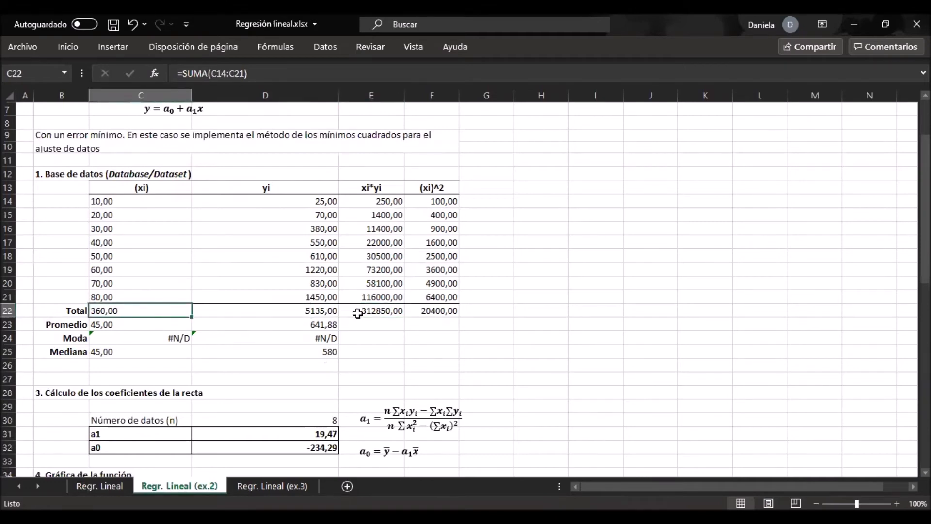
double_click(183, 310)
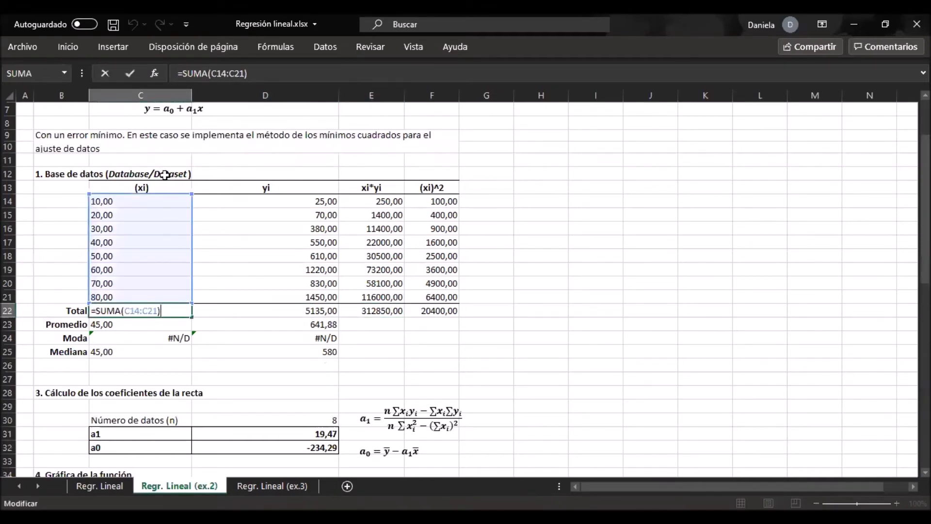
key(Return)
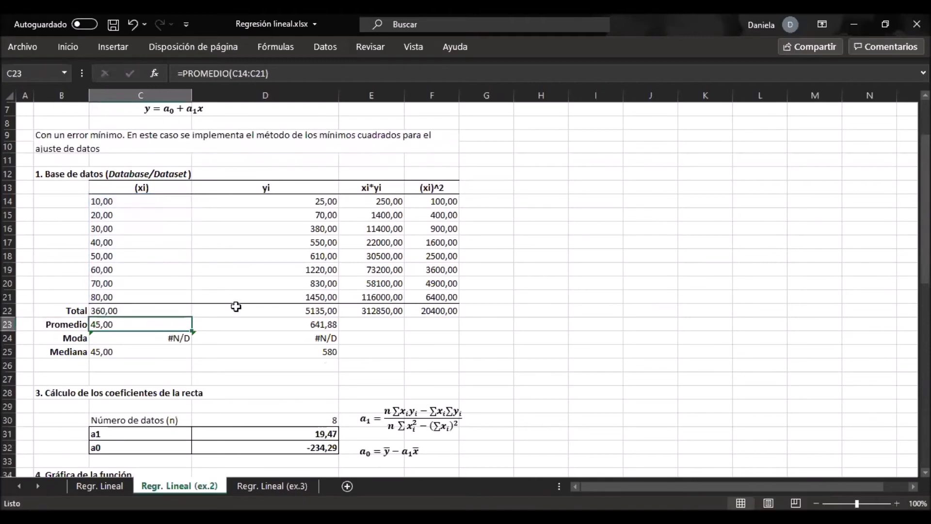
double_click(235, 309)
key(Return)
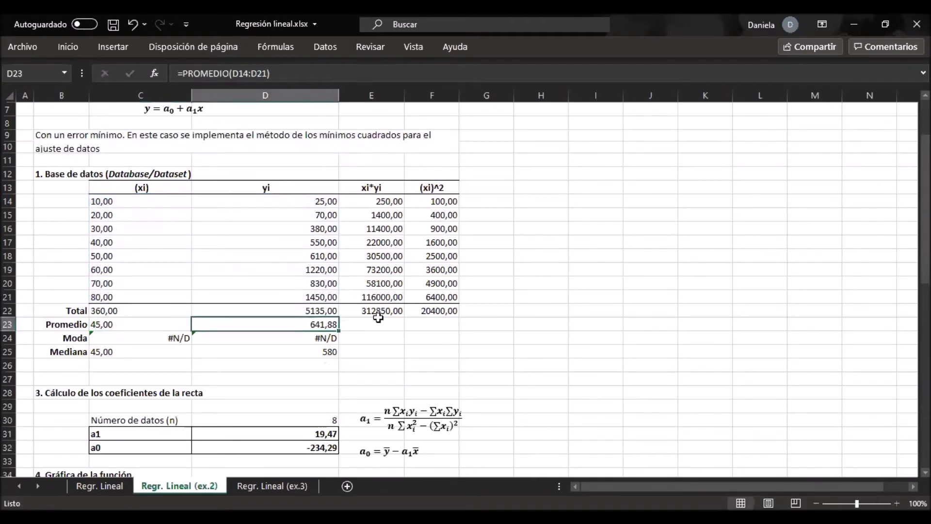
double_click(374, 311)
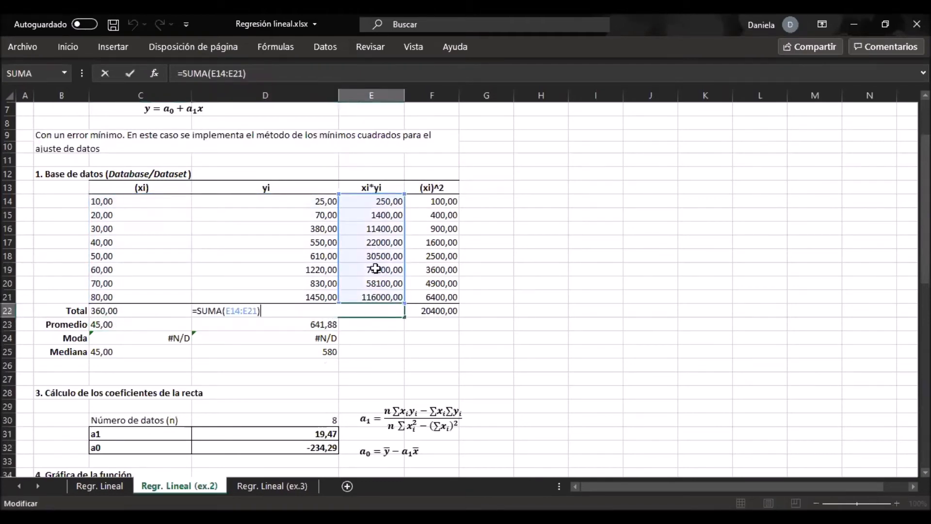
key(Return)
double_click(428, 310)
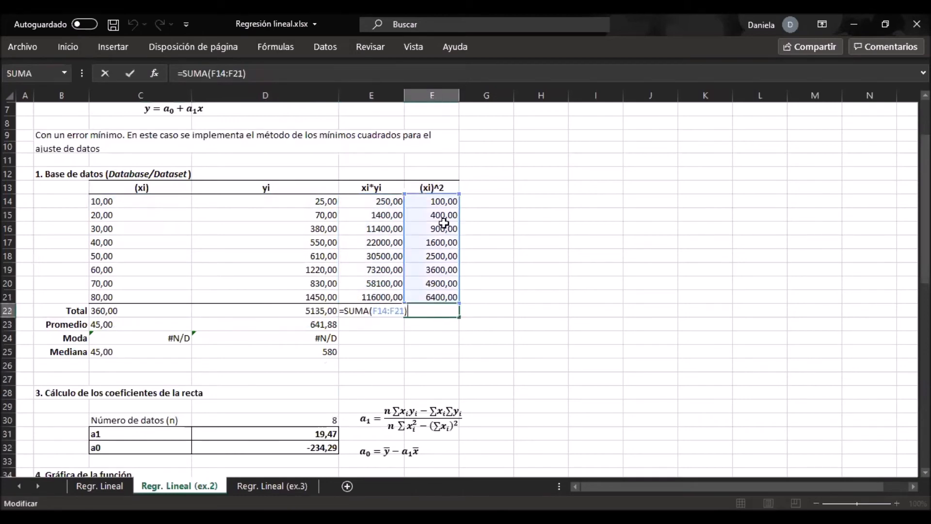
key(Return)
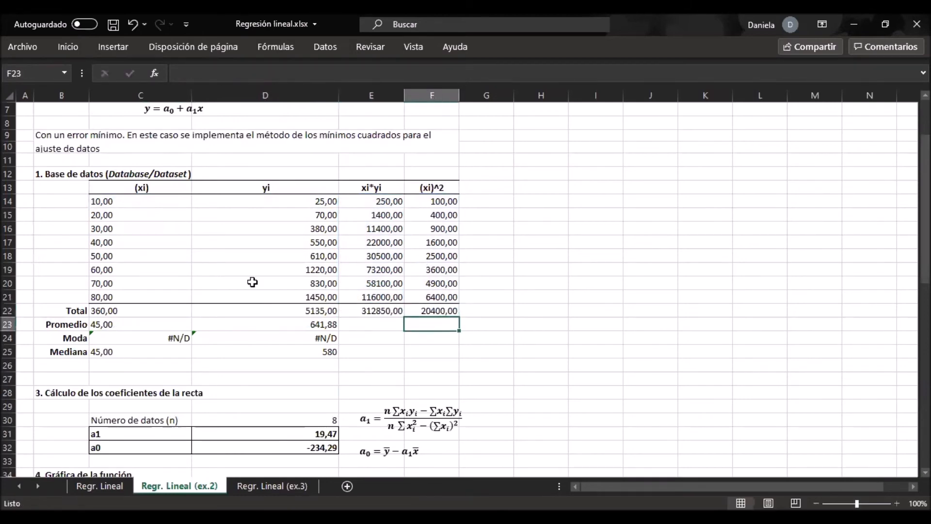
Compare the averages in C23 and D23 with the average ranges used by the a0 formula in D32
click(104, 324)
click(278, 318)
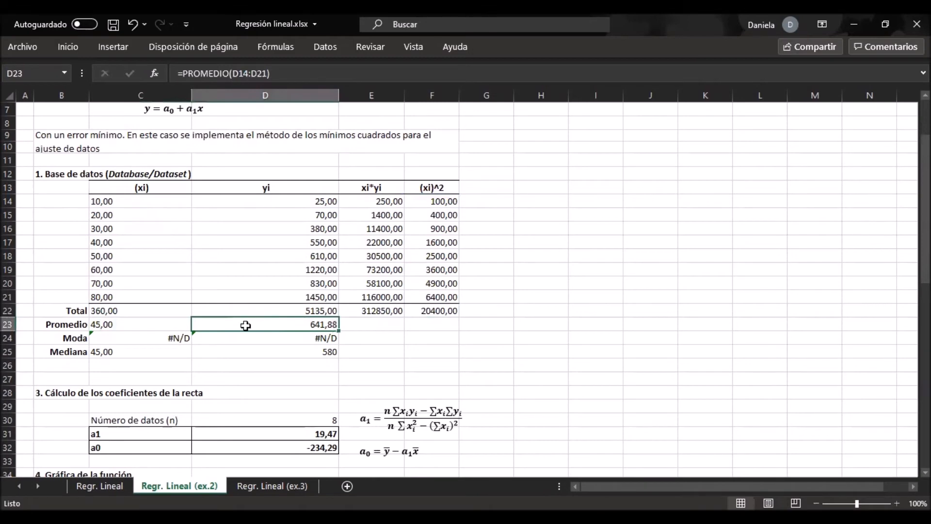
double_click(269, 445)
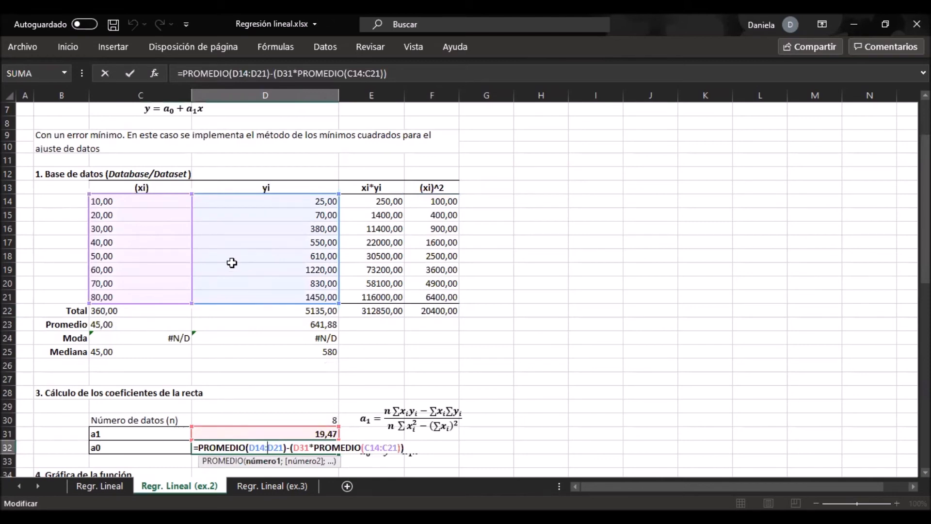
key(Return)
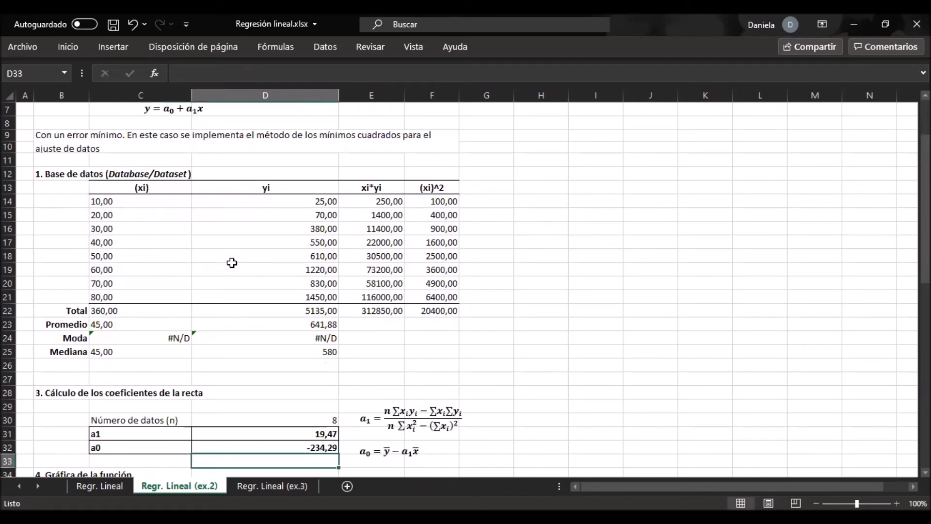
Inspect the mode formulas for xi and yi in C24 and D24
click(123, 337)
drag(192, 345, 264, 337)
click(260, 336)
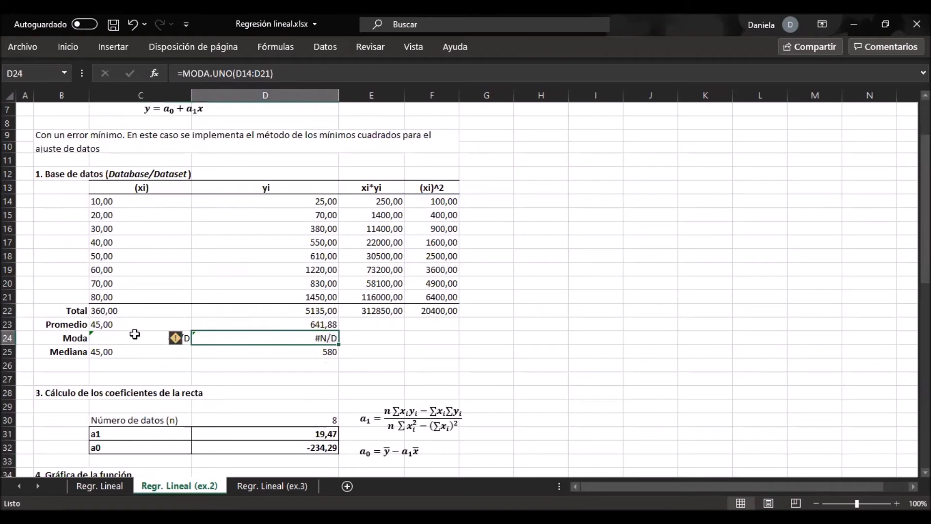
click(156, 339)
Review the median formulas in C25 and D25 against the middle xi values in C17:C18 and the full data columns
click(172, 356)
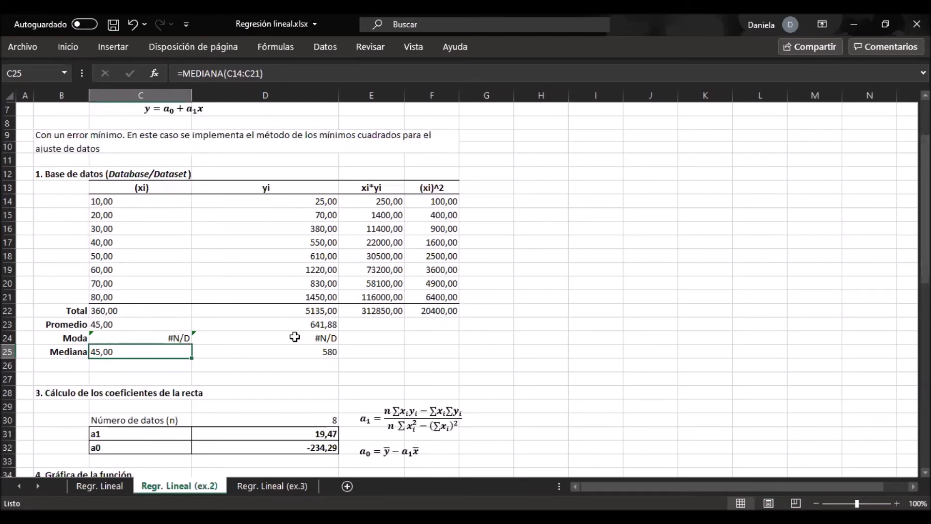
drag(294, 337, 234, 348)
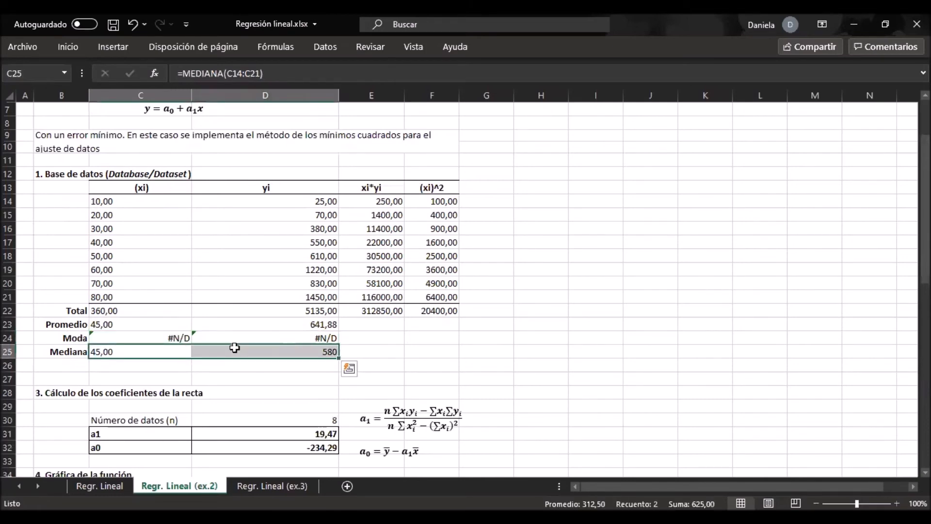
click(99, 242)
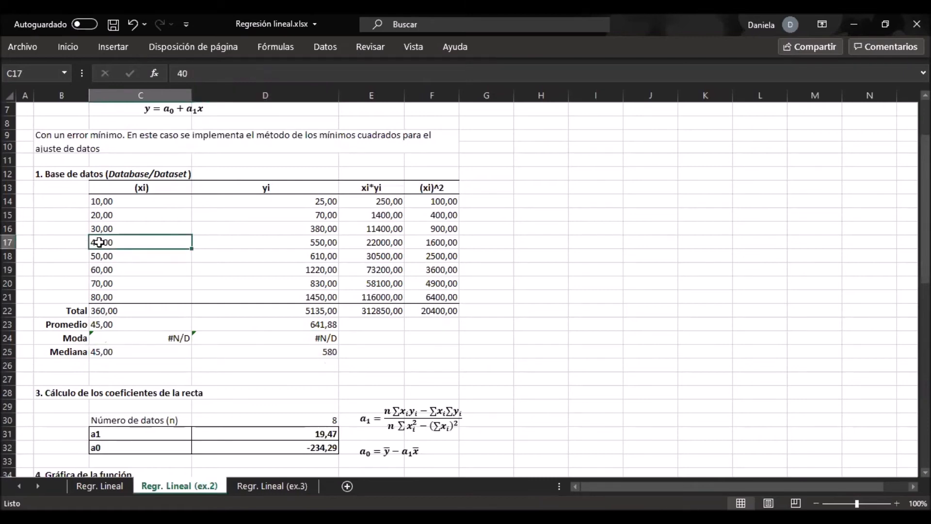
drag(98, 243, 107, 255)
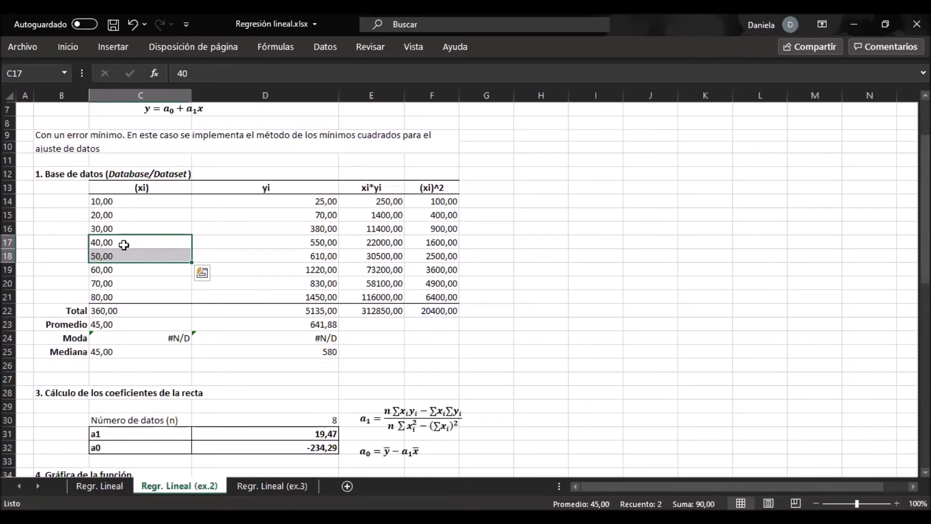
drag(123, 204, 118, 297)
drag(318, 200, 306, 297)
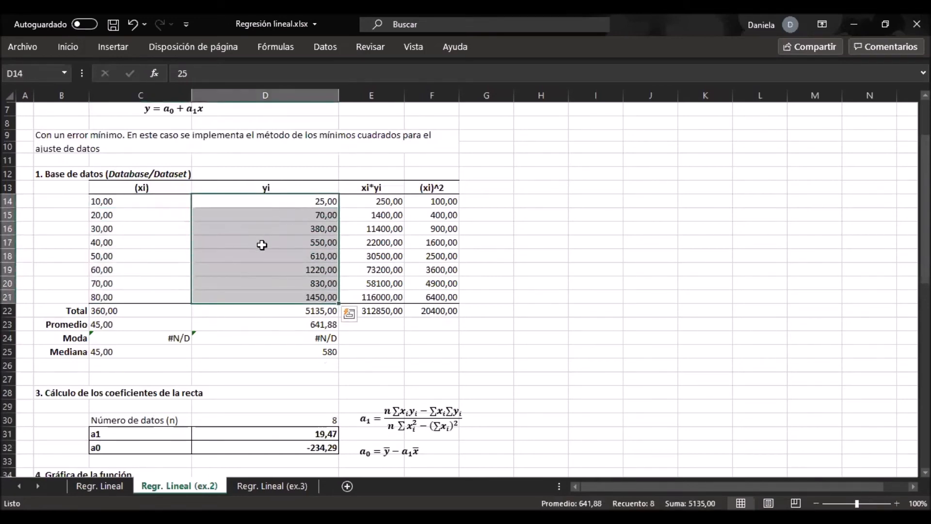
click(280, 354)
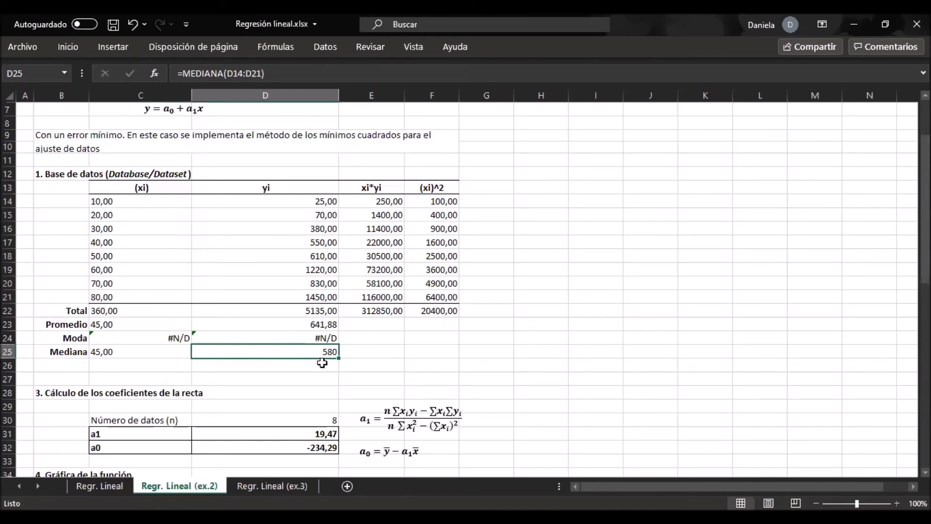
Inspect the data count formula in D30 and the a1 coefficient formula in D31 of the line coefficients section
scroll(325, 359, down, 5)
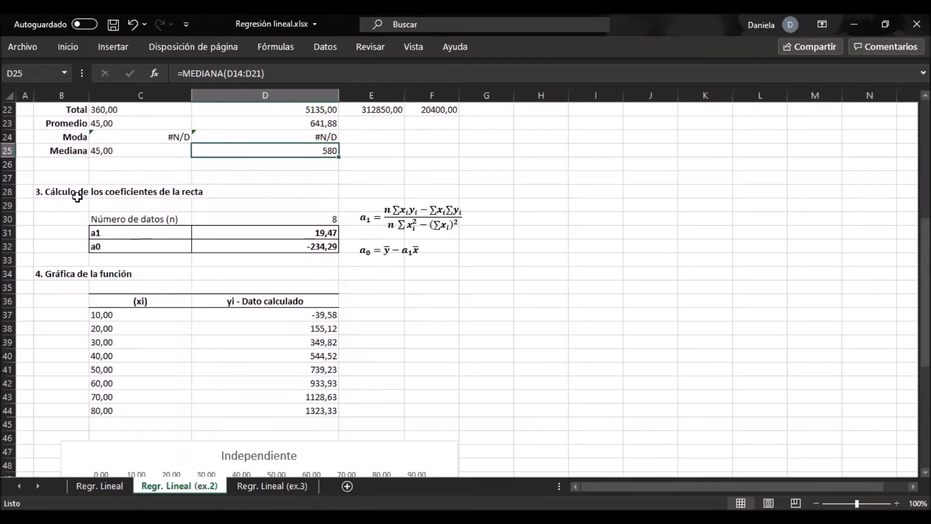
click(111, 216)
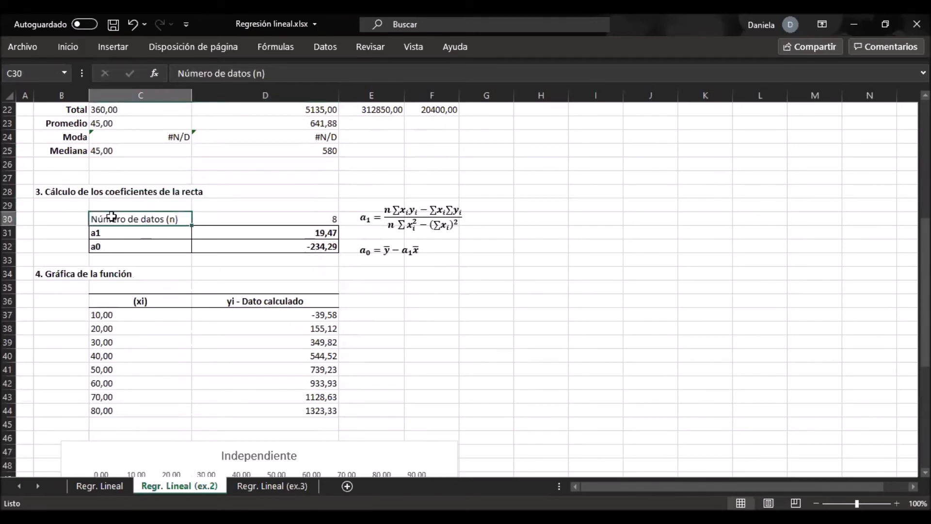
click(284, 222)
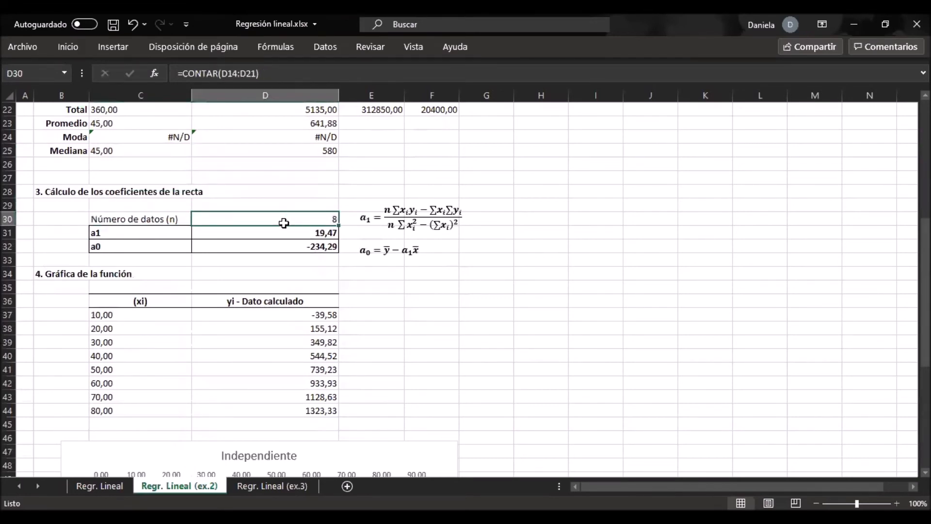
click(144, 229)
click(247, 235)
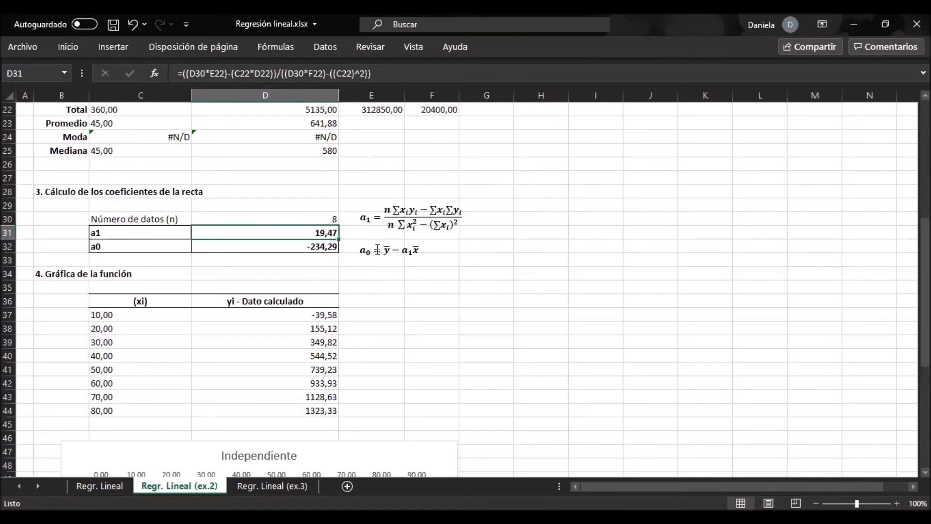
Inspect the a0 formula in D32, tracing its references to a1 and the xi and yi ranges
click(314, 245)
double_click(314, 245)
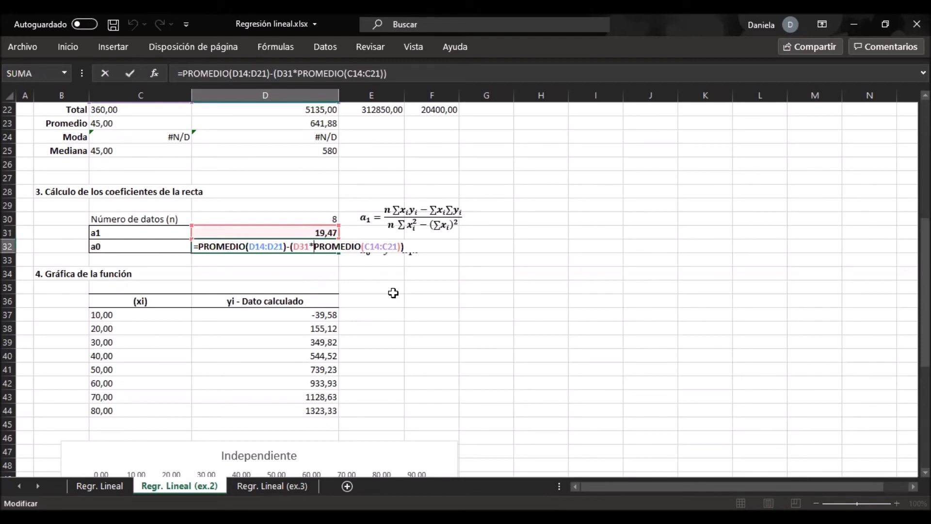
scroll(301, 238, up, 1)
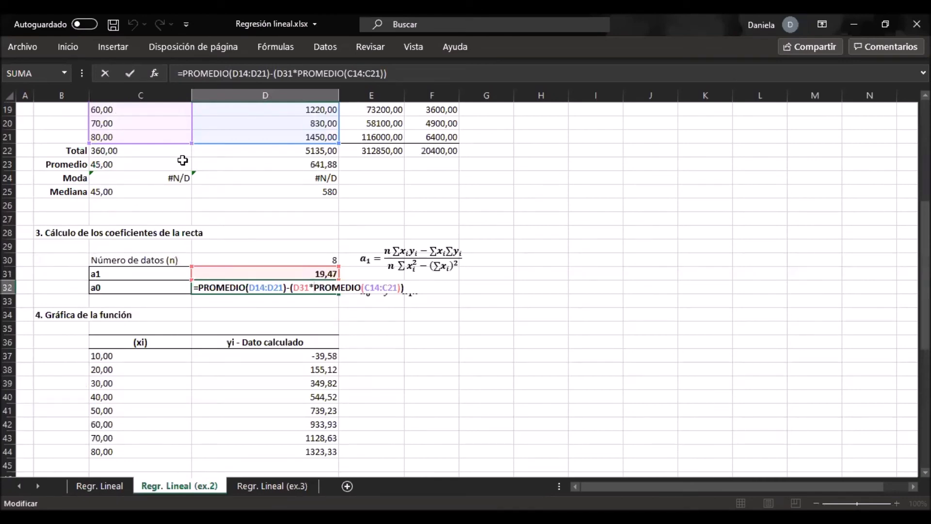
key(Return)
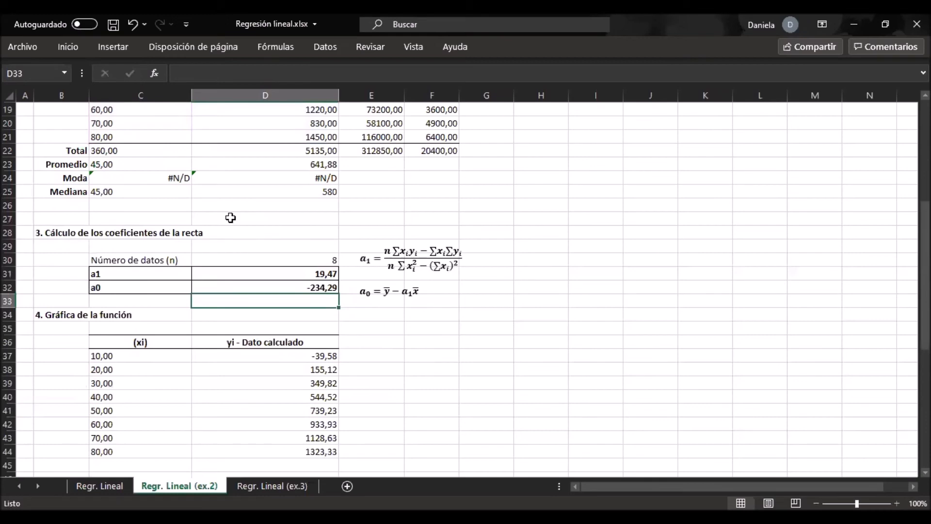
Review the xi values in C37:C44 of the function graph section together with the regression chart below them
scroll(230, 228, down, 2)
scroll(235, 241, down, 2)
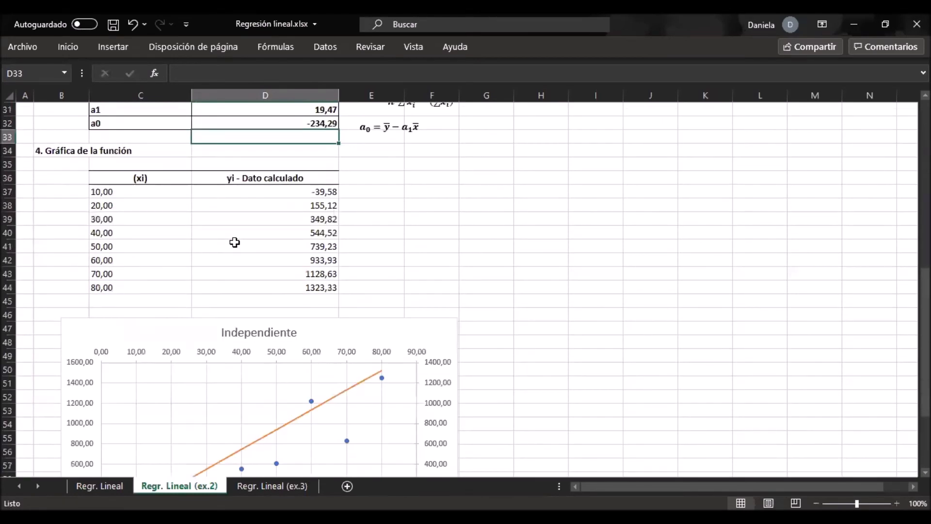
click(139, 189)
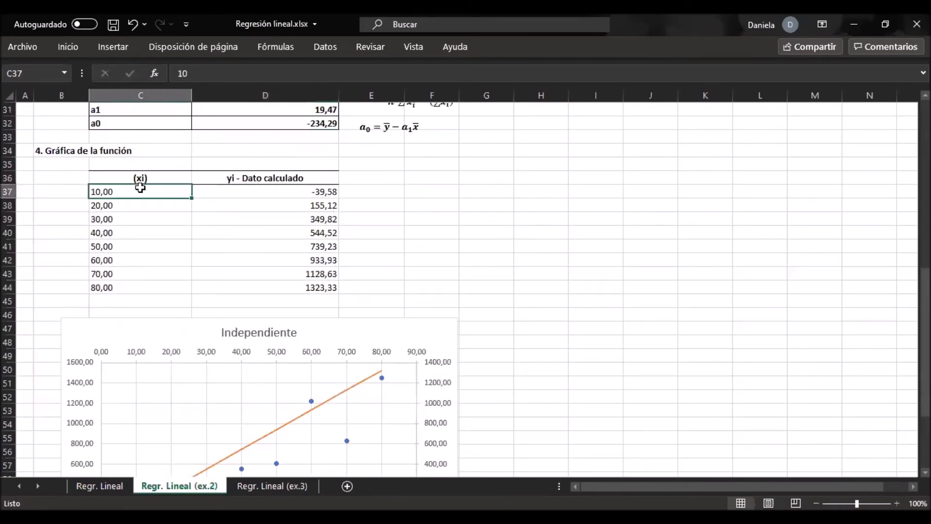
drag(140, 188, 149, 286)
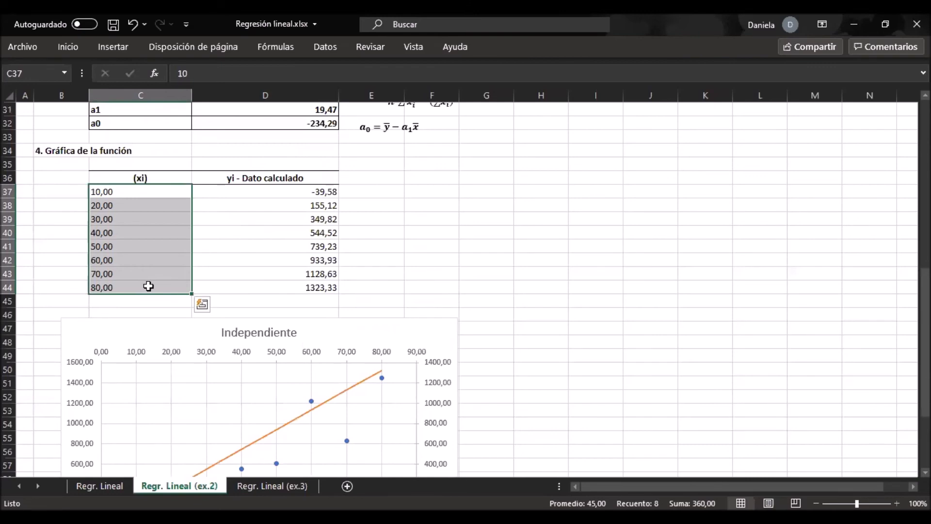
scroll(148, 286, down, 2)
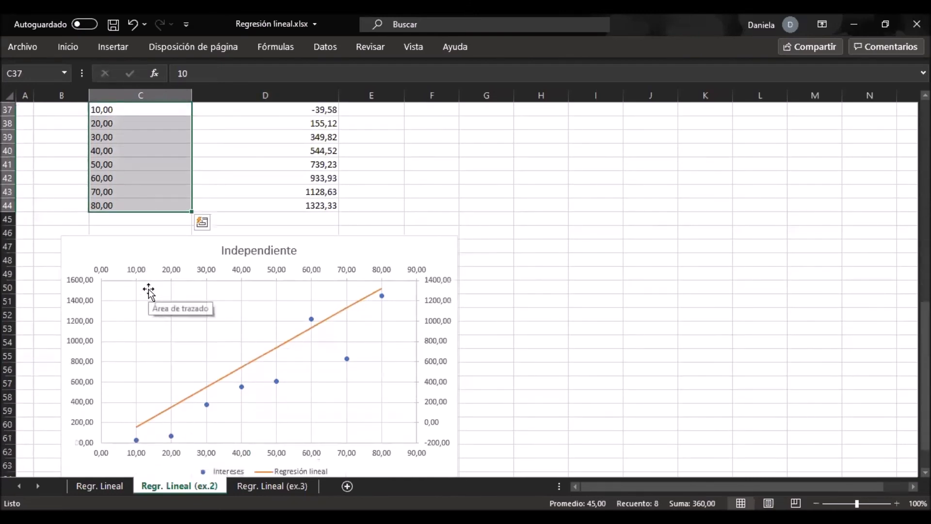
scroll(148, 290, up, 1)
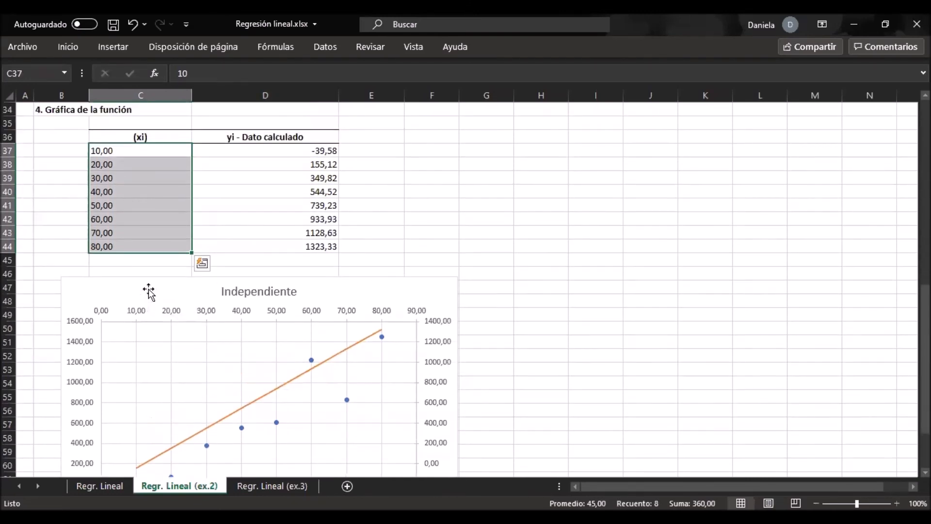
scroll(148, 290, down, 1)
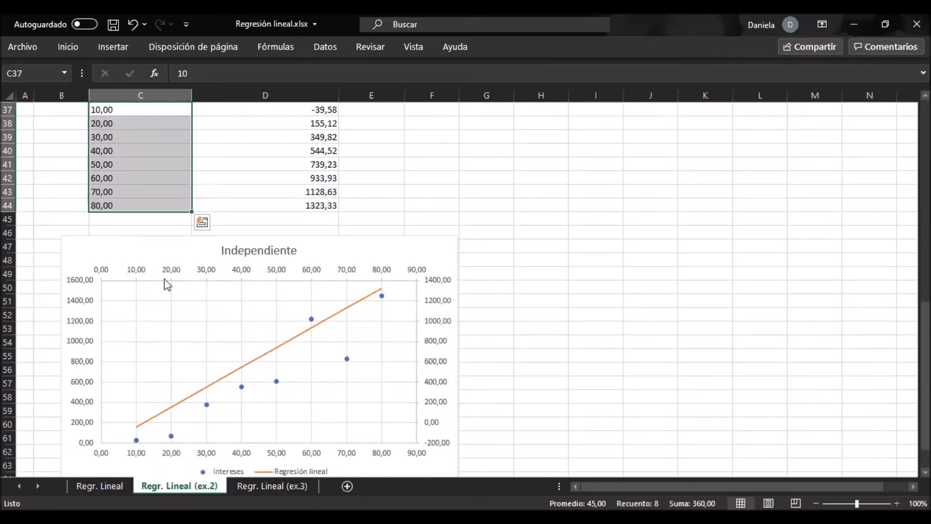
scroll(285, 129, up, 1)
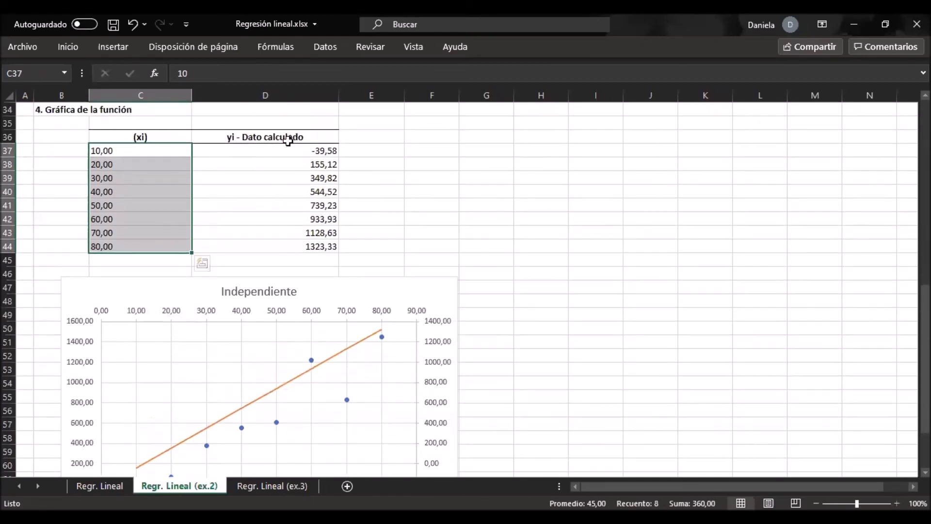
Check the calculated yi formula in D37 against a0, a1 and xi, and fill it down through D44
click(289, 151)
double_click(289, 151)
scroll(298, 195, up, 3)
key(Return)
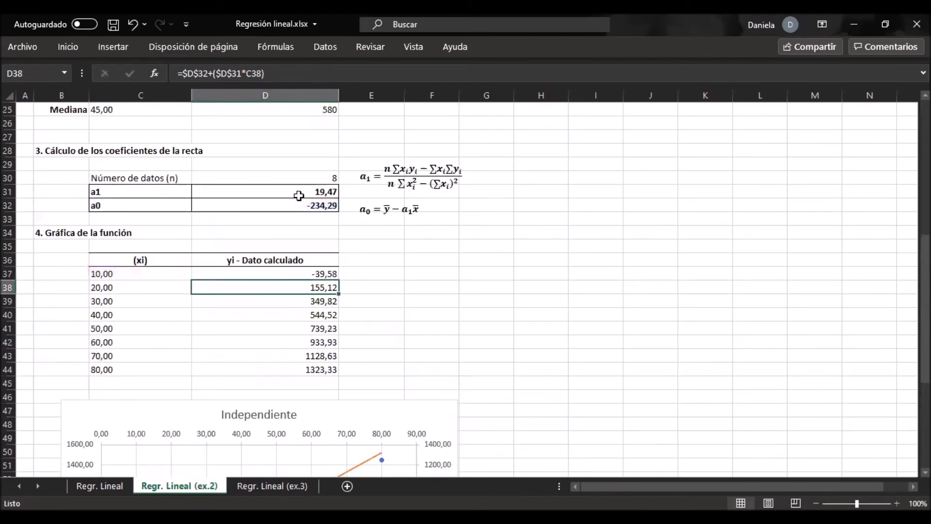
click(322, 272)
drag(338, 280, 338, 375)
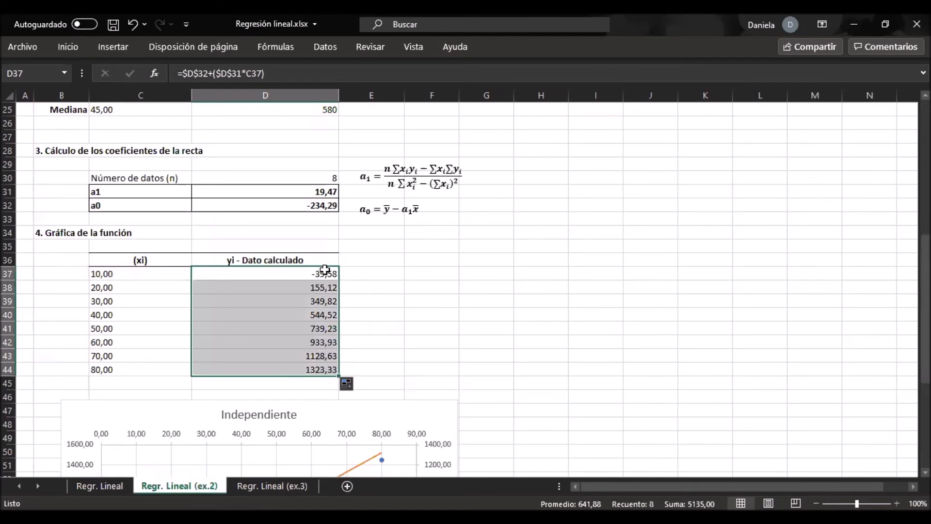
double_click(241, 274)
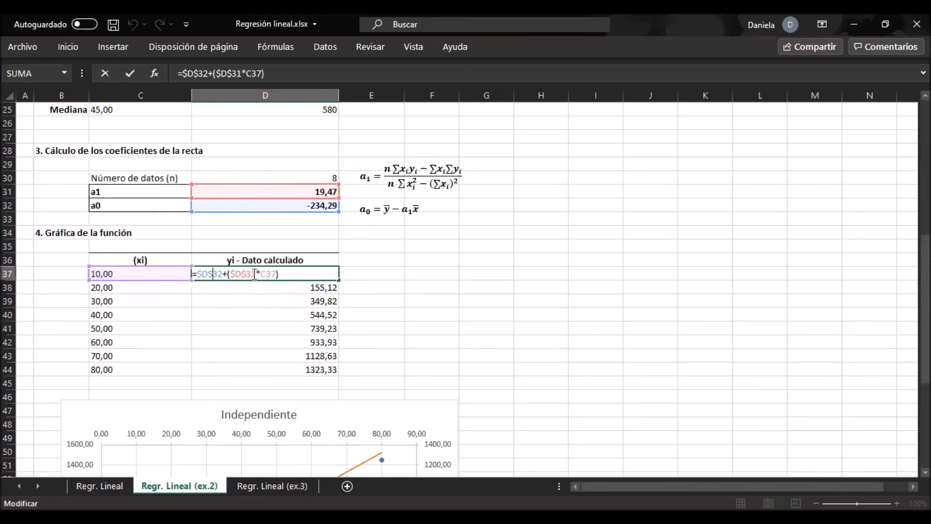
key(Return)
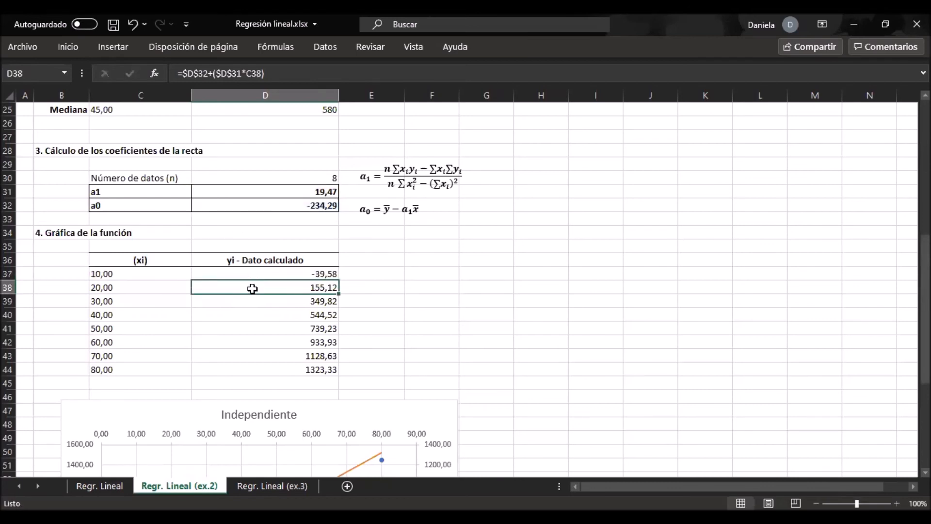
Examine the second example's chart, comparing the linear regression line with the plotted data points
scroll(257, 366, down, 1)
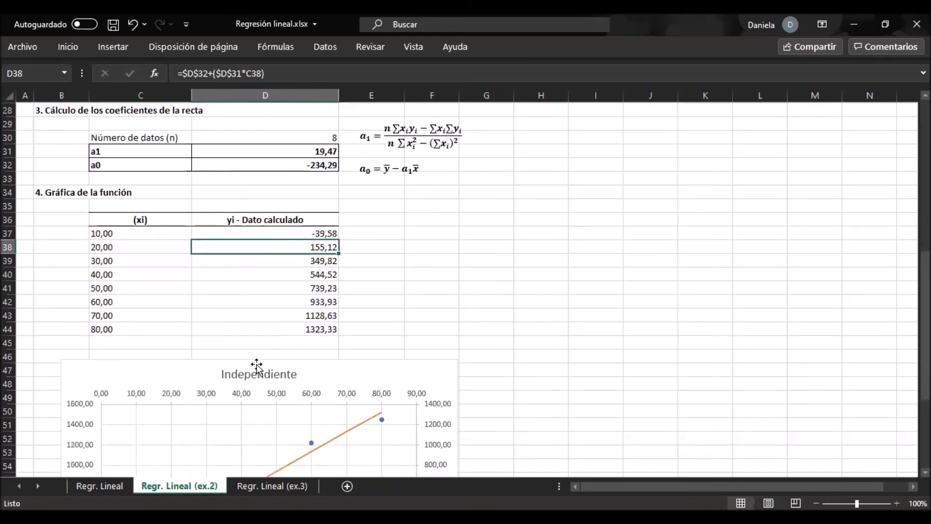
scroll(257, 366, down, 3)
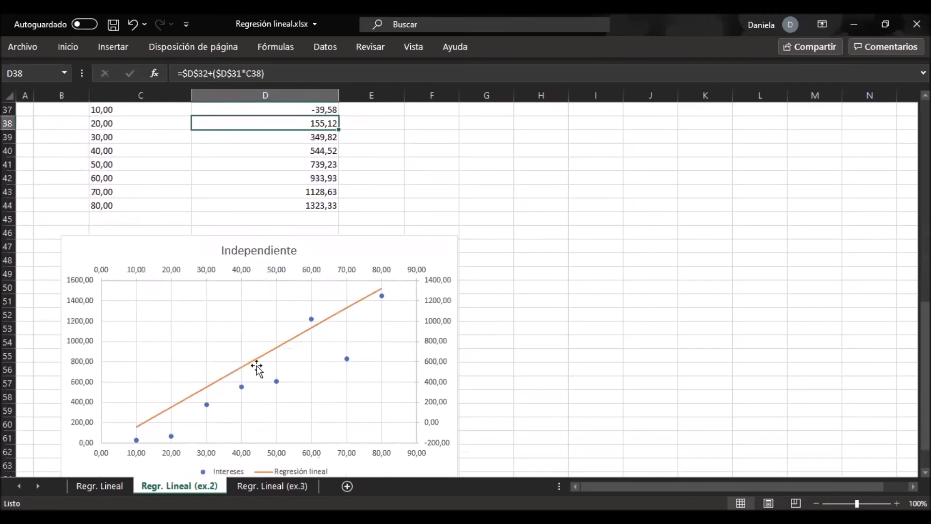
mouse_move(363, 306)
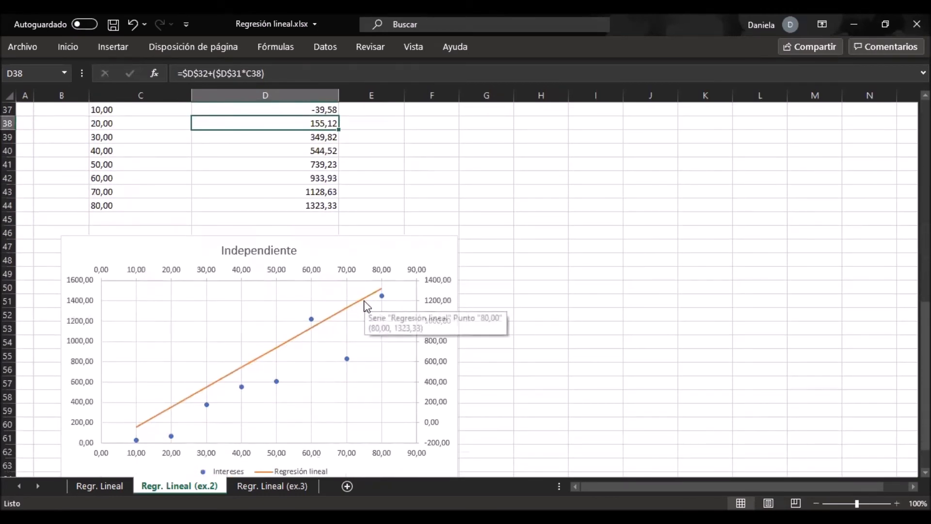
scroll(367, 306, down, 1)
scroll(262, 397, up, 1)
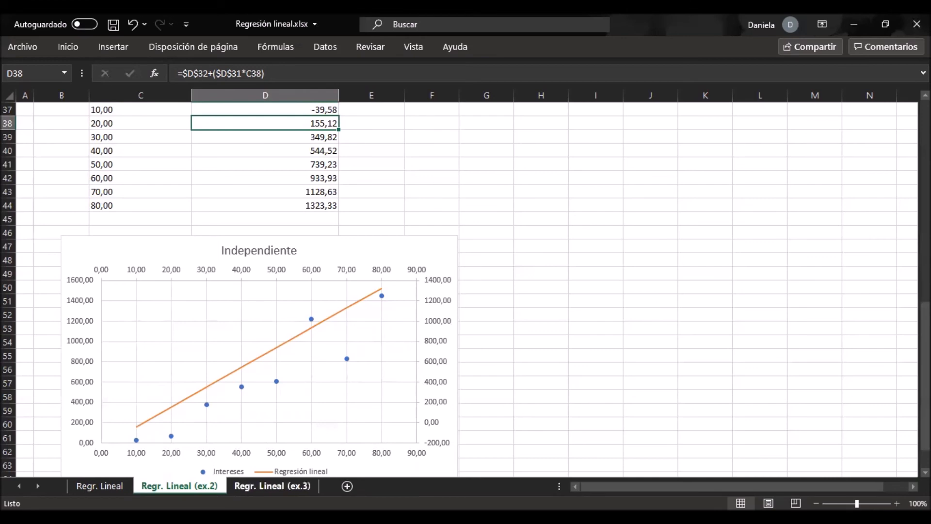
Open the Regr. Lineal (ex.3) sheet and review its xi data in C14:C19 and the total formulas in C20:F20
click(272, 486)
scroll(275, 443, up, 2)
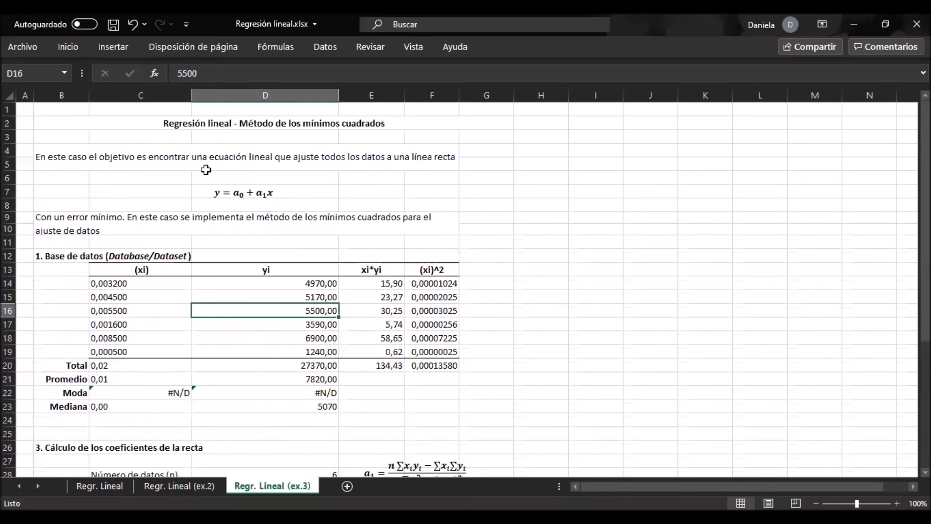
drag(145, 283, 149, 350)
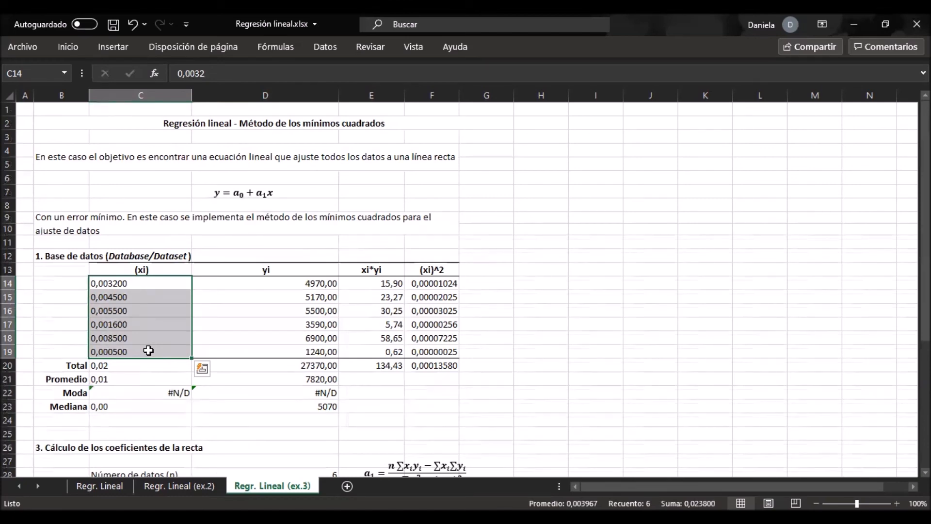
double_click(125, 366)
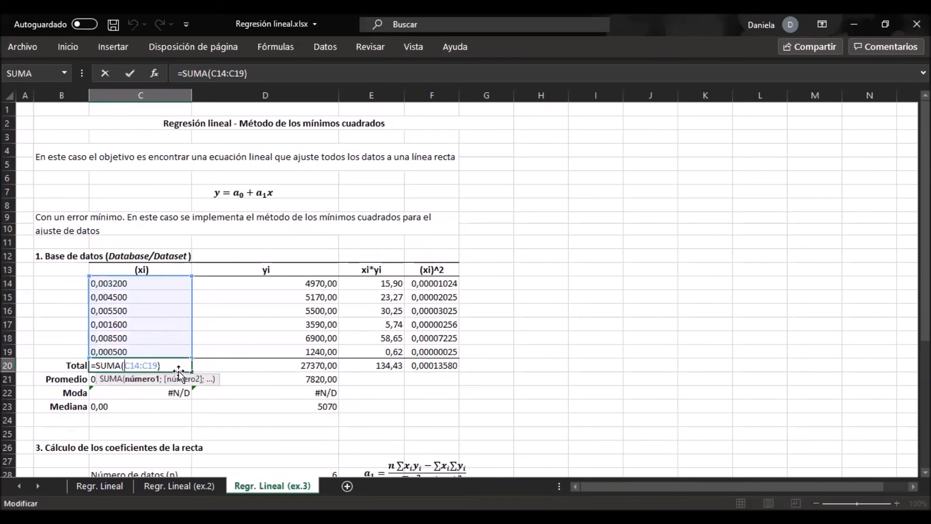
key(Return)
drag(175, 363, 445, 373)
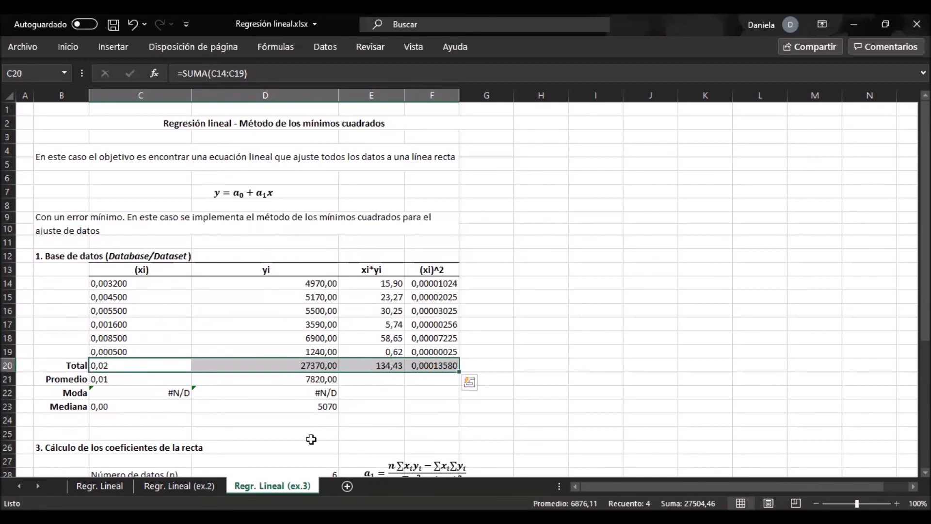
Correct the xi average in C21 to =PROMEDIO(C14:C19) and copy the formula across to D21
double_click(127, 380)
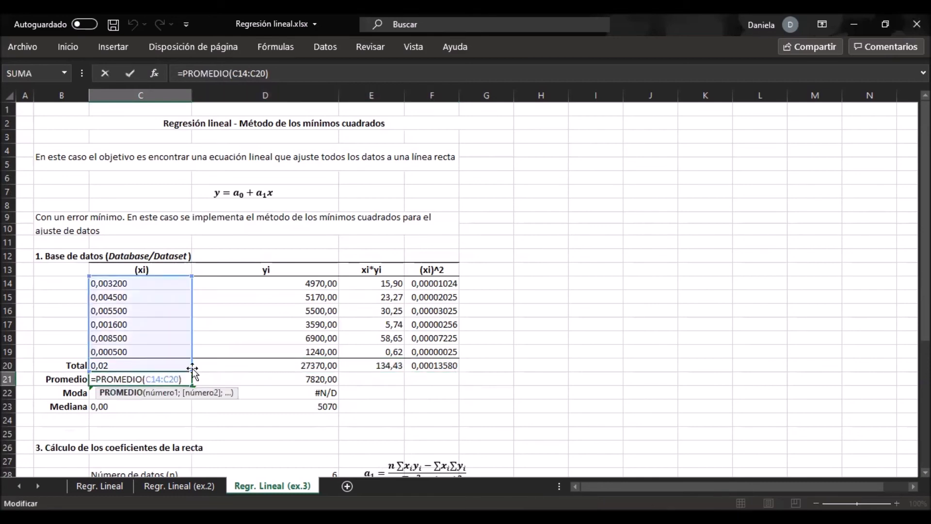
drag(193, 377, 189, 357)
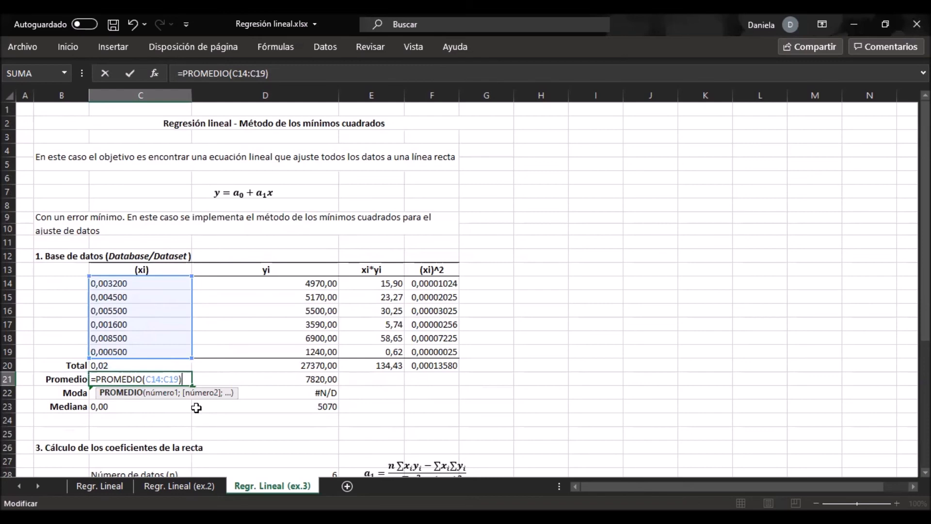
key(Return)
click(191, 384)
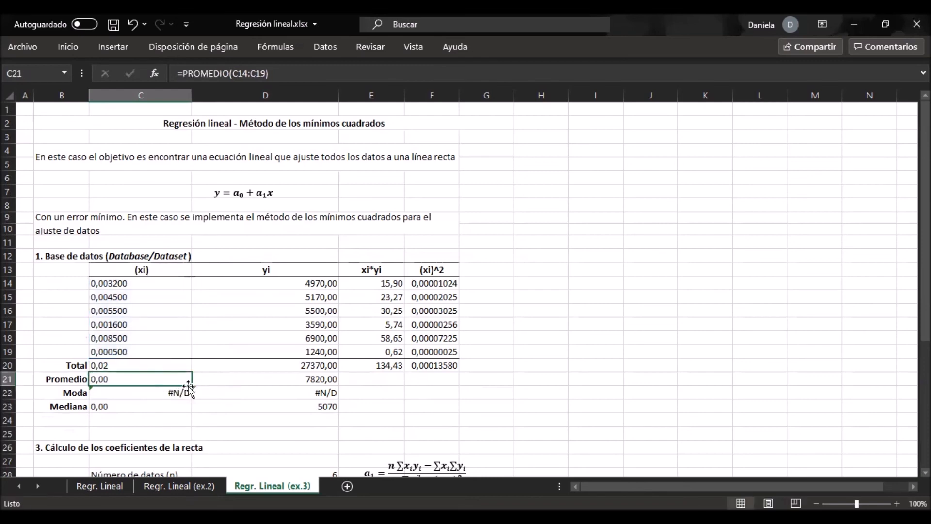
drag(192, 387, 268, 382)
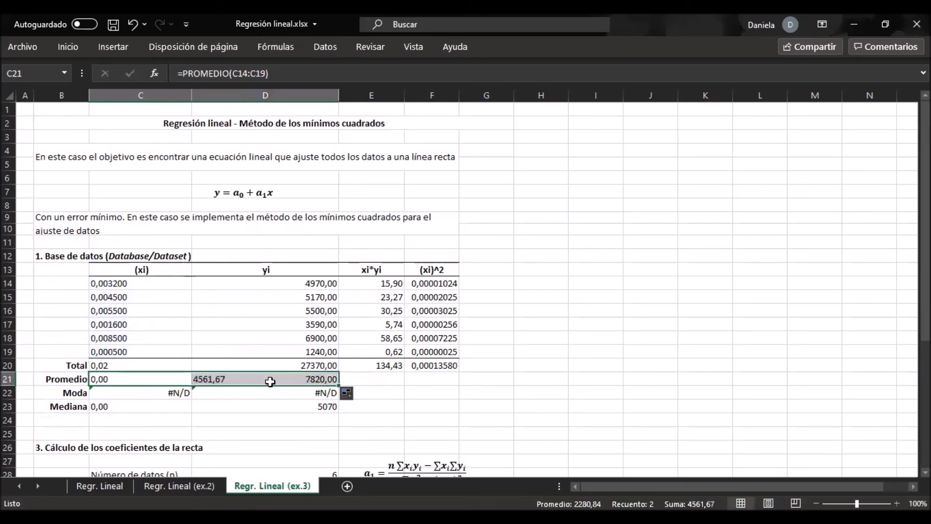
Try to adjust the number of decimal places shown for the yi average in D21
click(242, 380)
right_click(243, 379)
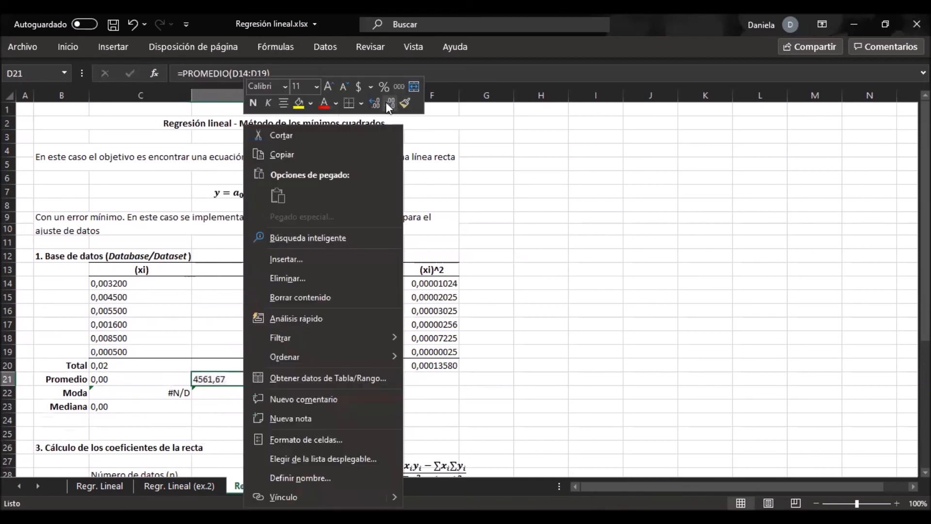
double_click(387, 103)
double_click(374, 103)
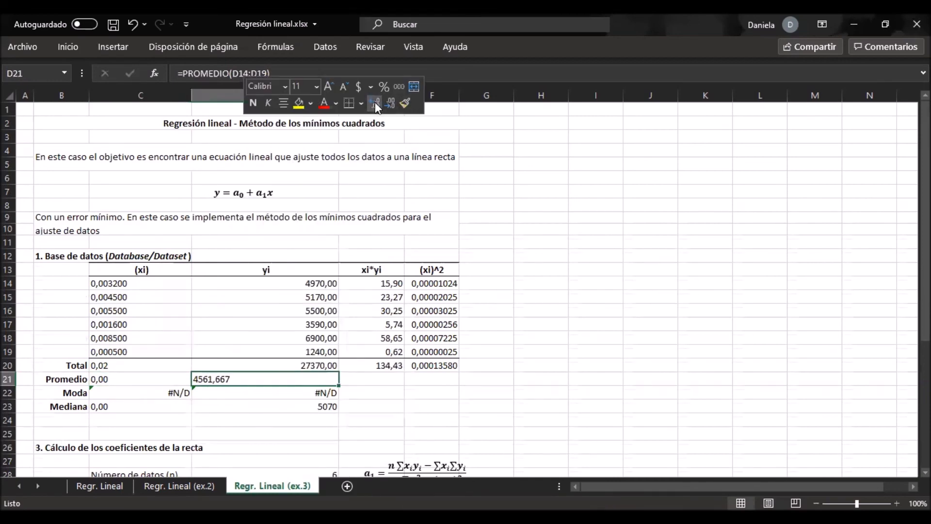
Copy the cell formatting of the yi total in D20 onto the yi average in D21
click(285, 364)
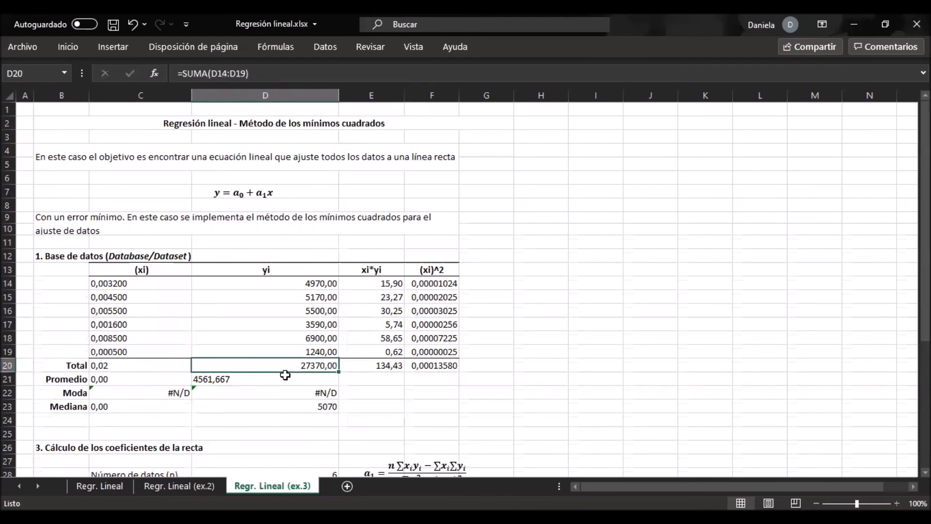
right_click(290, 363)
click(453, 102)
click(290, 378)
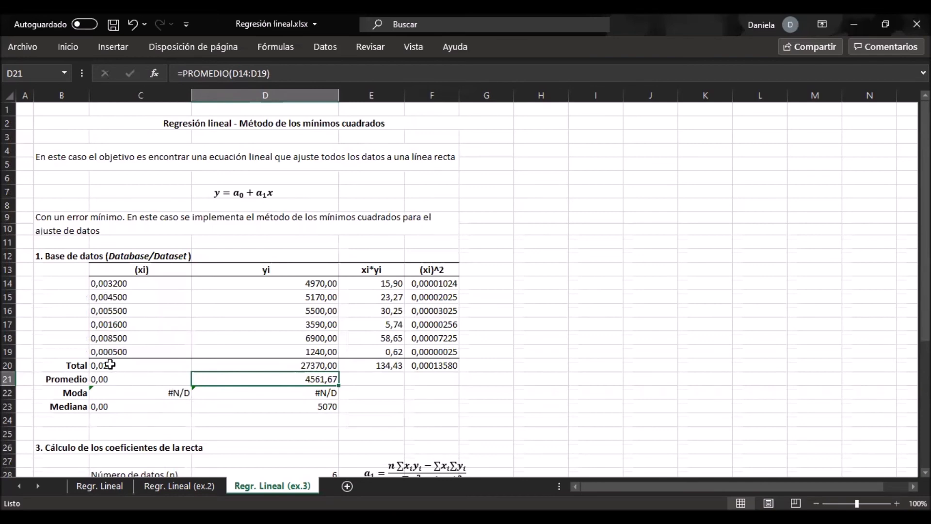
Show the xi average in C21 with six decimal places
click(120, 380)
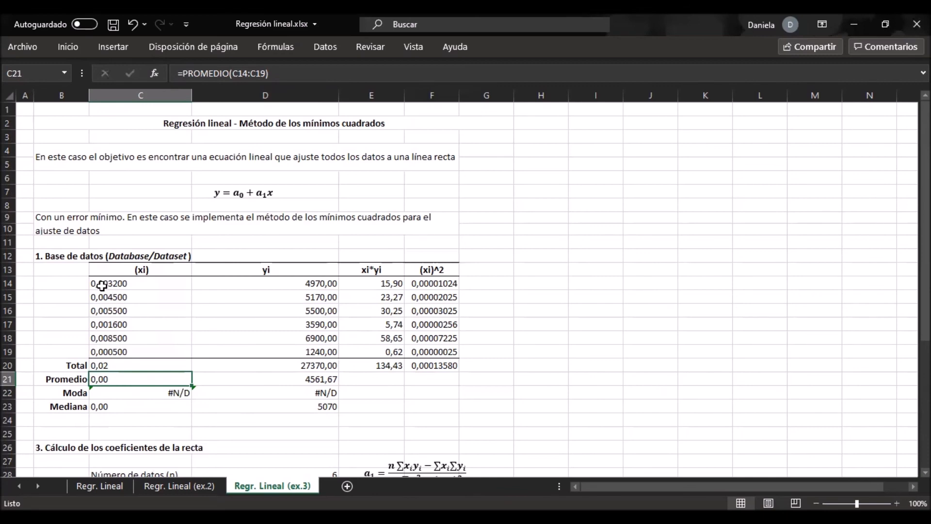
right_click(104, 379)
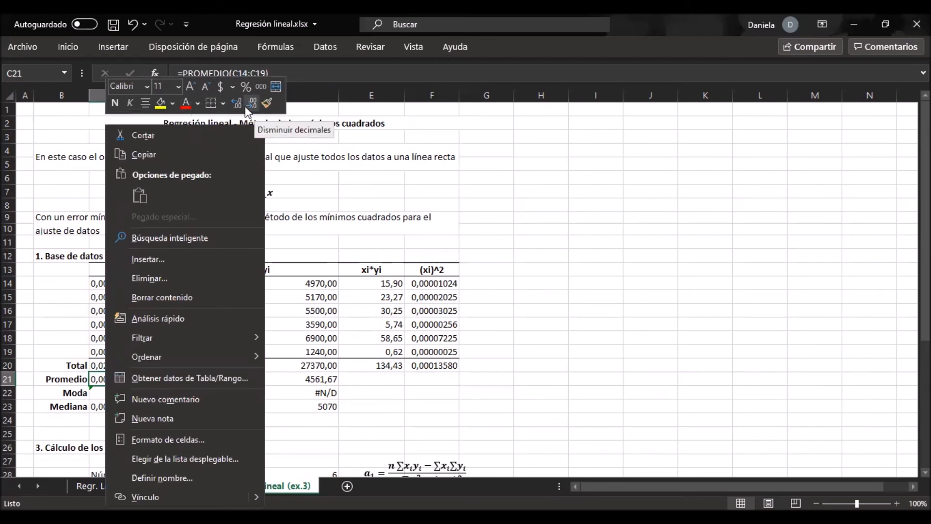
click(239, 111)
click(239, 112)
click(239, 111)
click(239, 111)
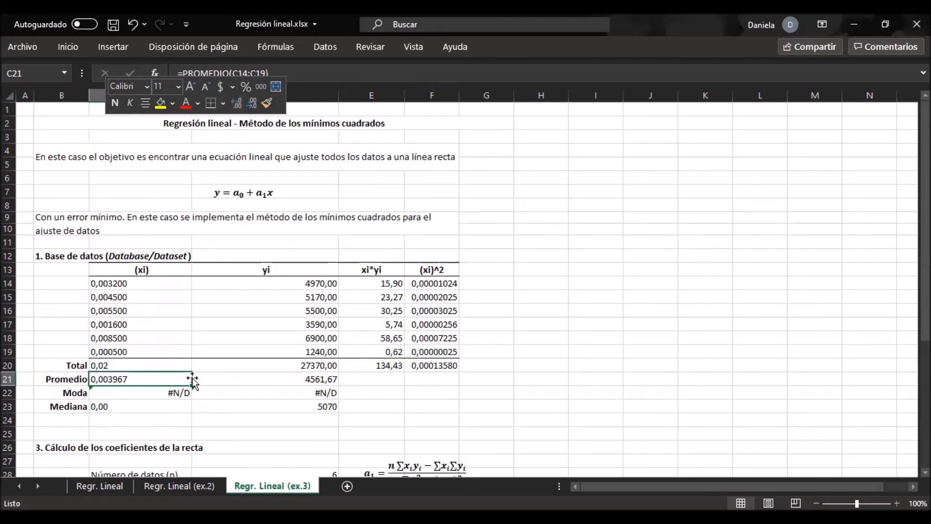
Show the xi median in C23 with seven decimal places
click(112, 408)
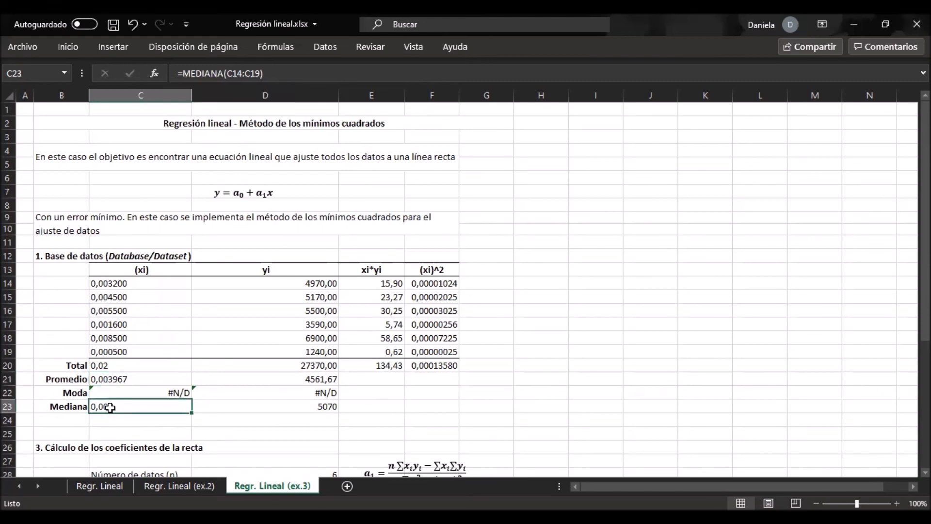
right_click(110, 407)
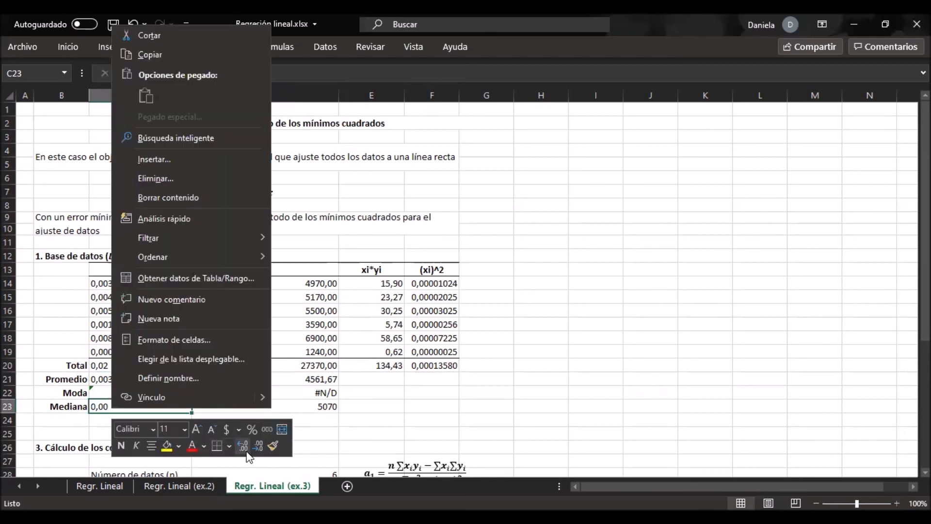
click(244, 447)
click(247, 452)
click(247, 452)
click(247, 452)
Review the medians in C23 and D23 against the middle xi values in C16:C17, and check the mode cells C22:D22
click(99, 323)
drag(102, 309, 97, 324)
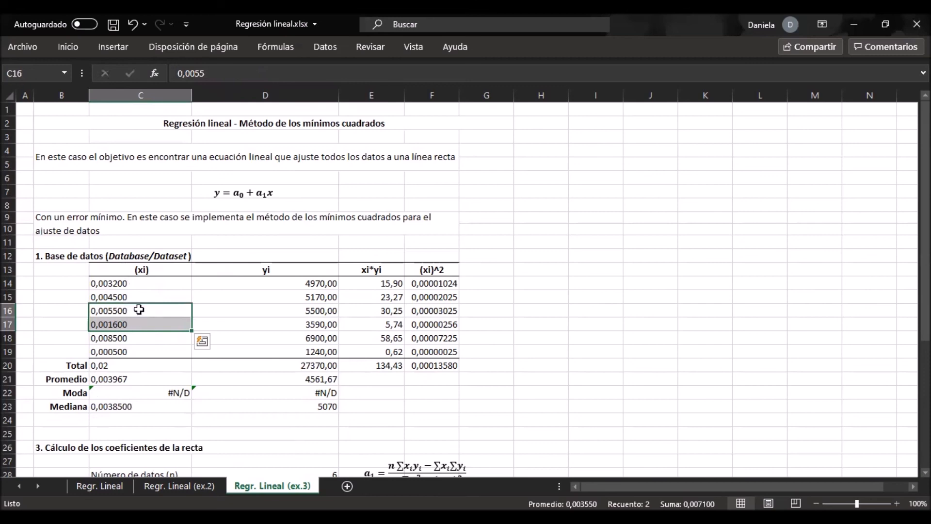
click(129, 408)
click(235, 408)
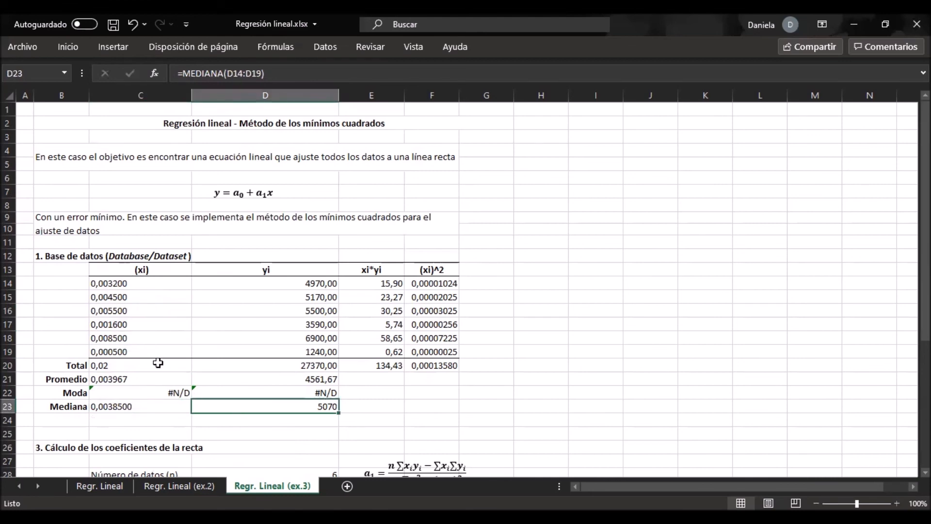
drag(110, 397, 251, 393)
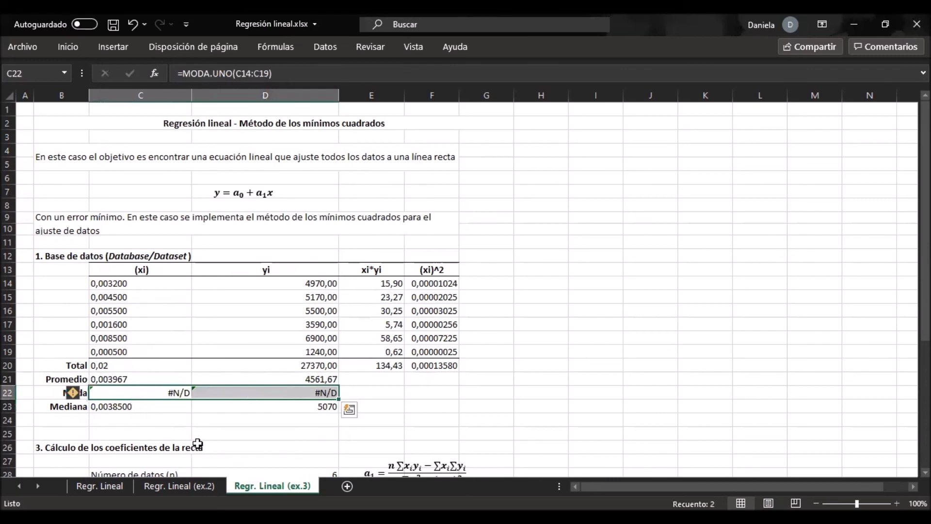
Check the formulas for the number of data points in D28 and the line coefficients a1 and a0 in D29:D30
scroll(196, 448, down, 2)
scroll(197, 444, down, 2)
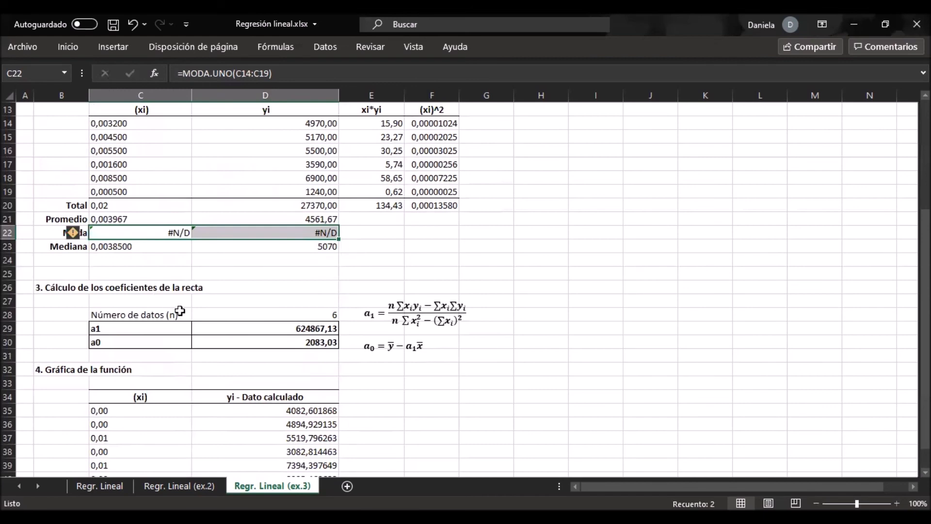
click(266, 315)
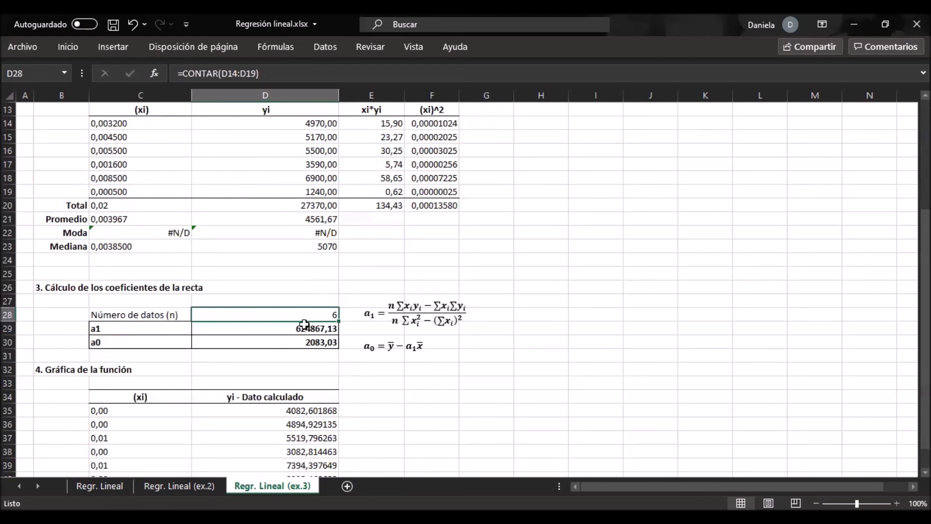
key(Down)
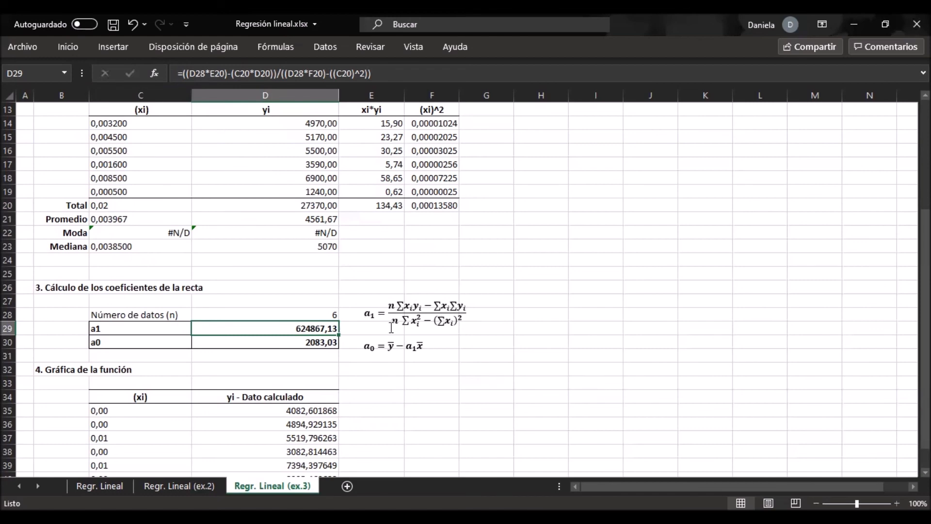
click(329, 344)
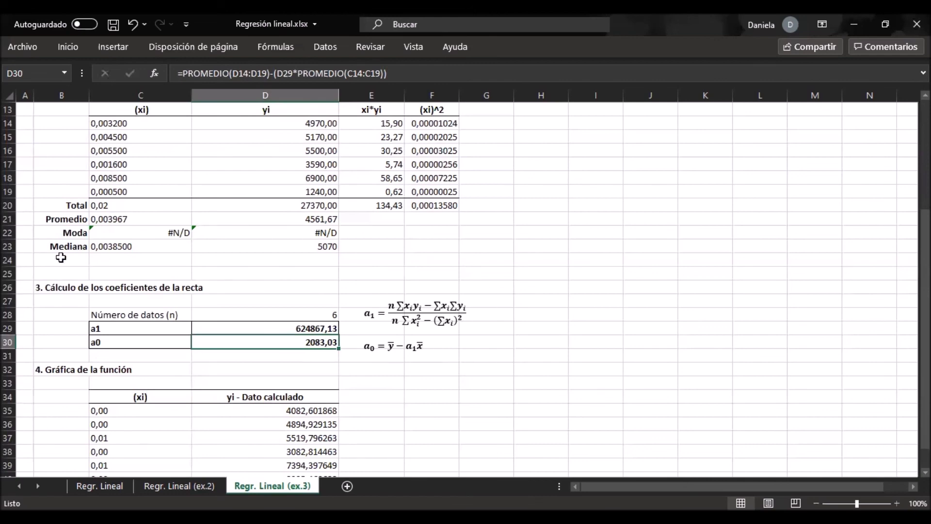
Show the xi values in C35:C40 of the calculated-data table with five decimal places
scroll(448, 338, down, 6)
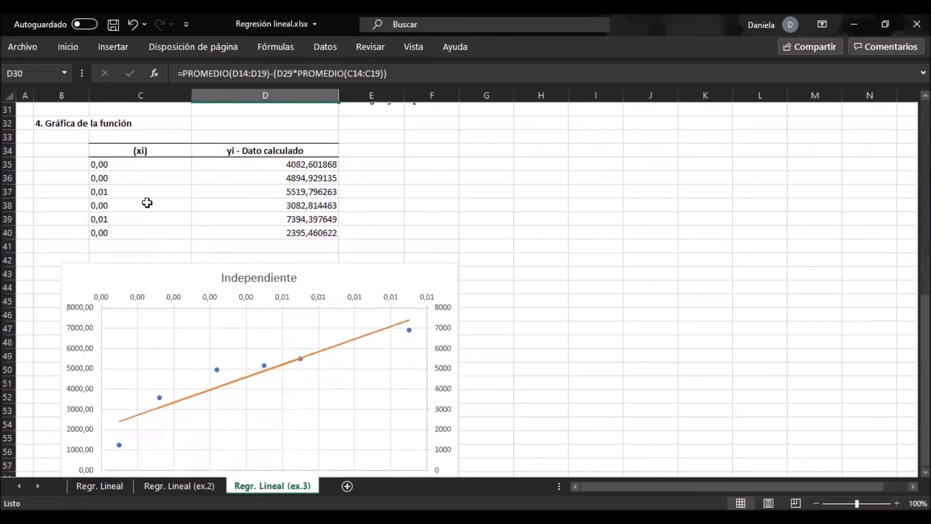
scroll(145, 201, down, 1)
drag(148, 194, 146, 134)
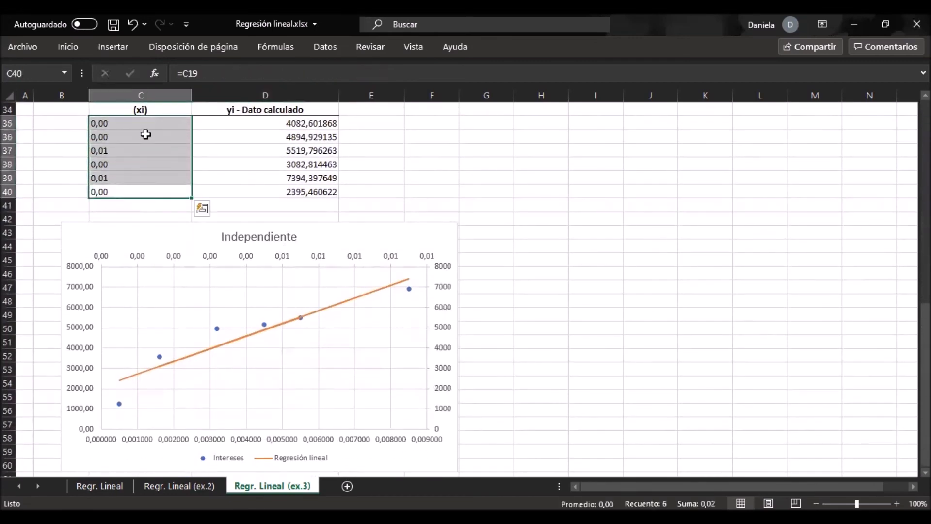
right_click(146, 125)
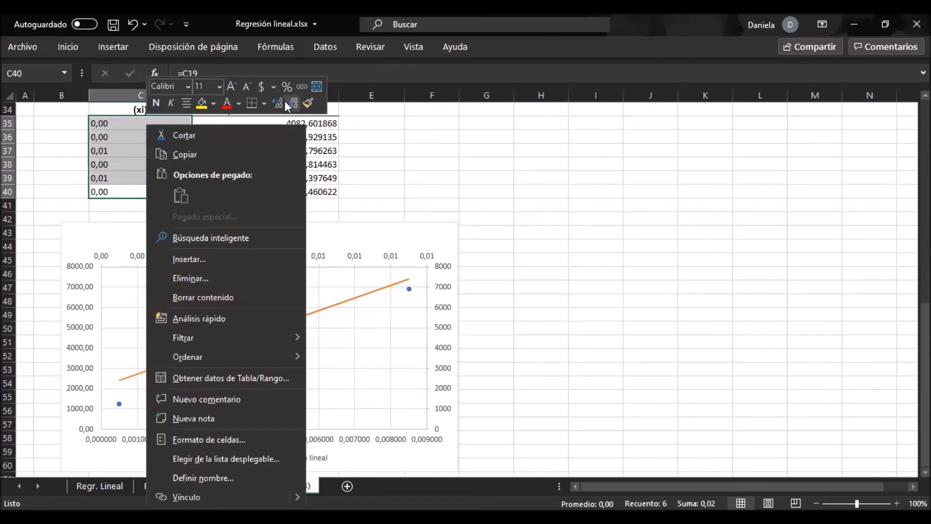
click(278, 102)
click(278, 102)
click(278, 102)
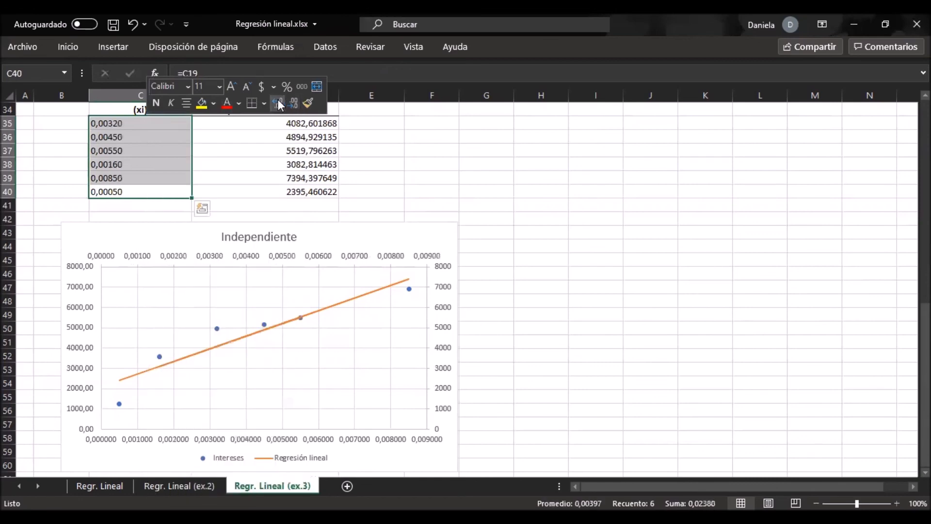
click(288, 162)
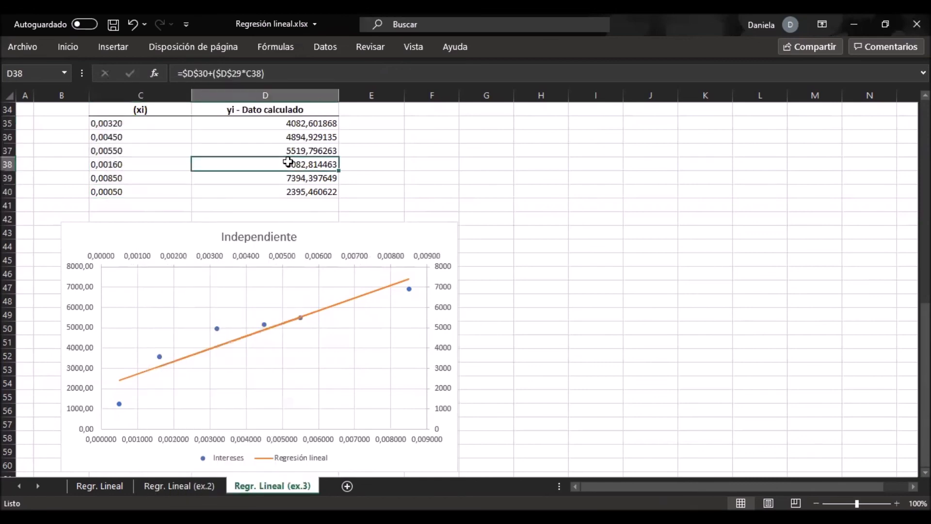